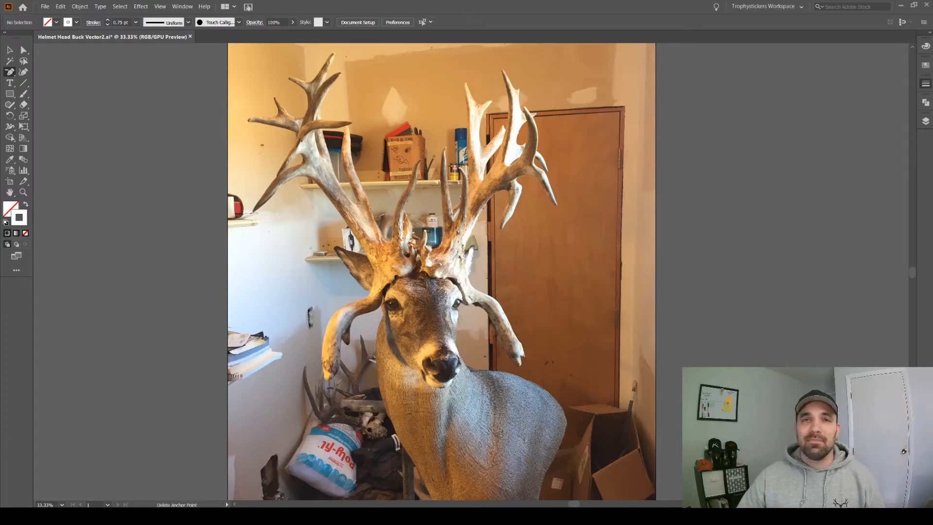
Start a Pen tool path at the left antler's inner base and trace its lower edge across the forehead past the eye.
scroll(412, 274, up, 4)
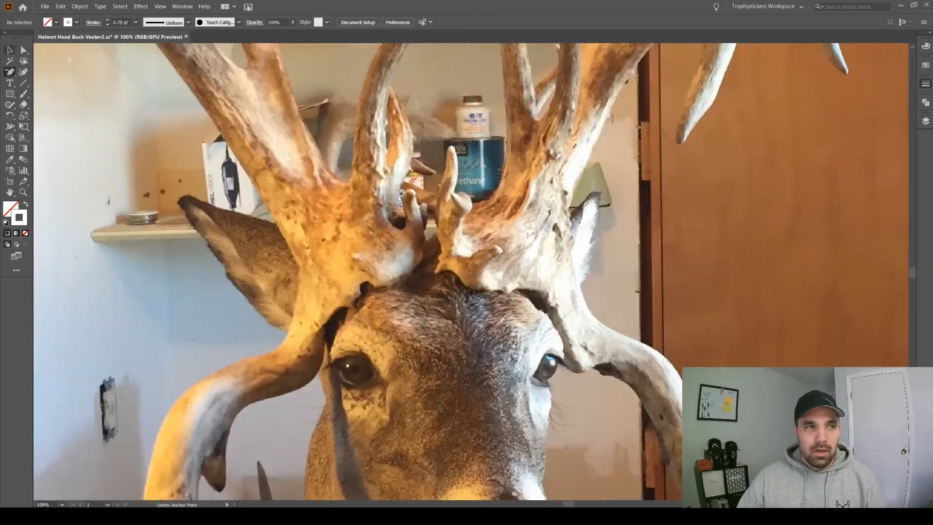
click(411, 274)
drag(399, 288, 374, 296)
drag(357, 294, 351, 293)
drag(343, 288, 313, 326)
drag(290, 339, 282, 349)
drag(279, 380, 278, 391)
Continue the outline along the underside of the left antler's drop tine until it bends downward.
scroll(277, 391, down, 3)
drag(264, 321, 254, 331)
scroll(258, 329, left, 3)
drag(314, 284, 299, 289)
scroll(311, 287, left, 3)
drag(375, 245, 362, 257)
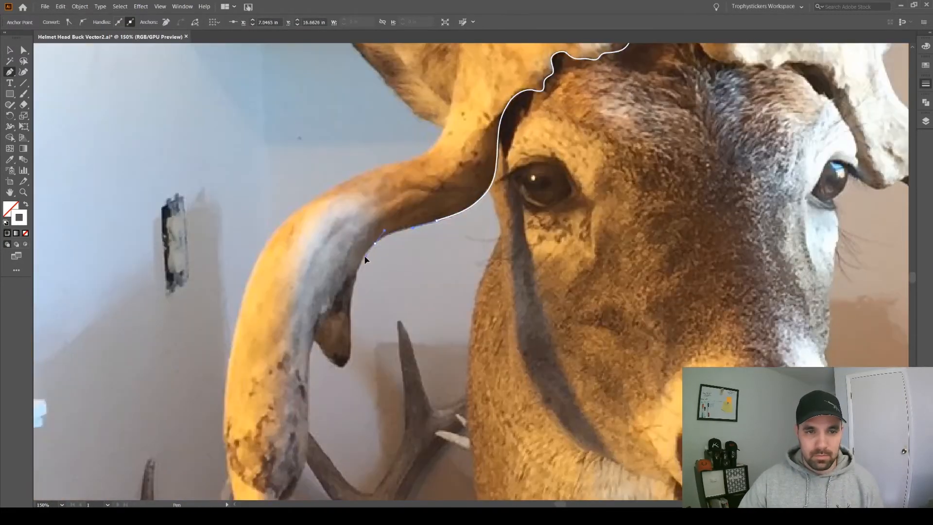
Trace around the small dark point hanging from the inner edge of the left drop tine.
drag(352, 292, 350, 308)
scroll(349, 306, down, 2)
scroll(349, 262, up, 1)
drag(350, 264, 344, 307)
drag(328, 304, 324, 299)
click(311, 284)
click(306, 276)
Trace the rest of the drop tine's inner edge down to its end and around the rounded tip.
click(313, 234)
drag(314, 253, 299, 287)
scroll(296, 292, down, 3)
drag(278, 329, 267, 343)
scroll(278, 330, down, 2)
drag(333, 289, 319, 287)
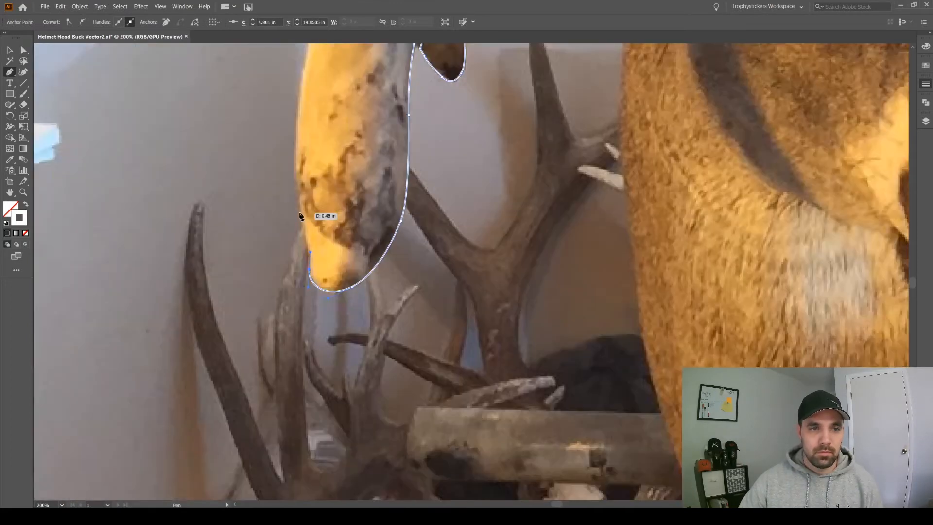
Trace the drop tine's outer edge back up and over its bend to the antler base beside the ear.
scroll(302, 214, up, 5)
drag(299, 230, 307, 165)
drag(339, 202, 365, 160)
drag(407, 125, 436, 108)
drag(436, 108, 365, 203)
click(429, 173)
scroll(458, 167, up, 5)
drag(441, 304, 451, 273)
Continue the path up the outer edge of the left antler's main beam toward the long side tine.
scroll(476, 165, up, 5)
drag(415, 210, 402, 184)
scroll(403, 204, up, 5)
drag(410, 313, 436, 351)
drag(396, 284, 364, 237)
Trace the underside of the long, downward-pointing side tine of the left antler toward its tip.
drag(344, 199, 507, 467)
drag(316, 219, 279, 167)
drag(278, 167, 382, 271)
drag(322, 196, 398, 212)
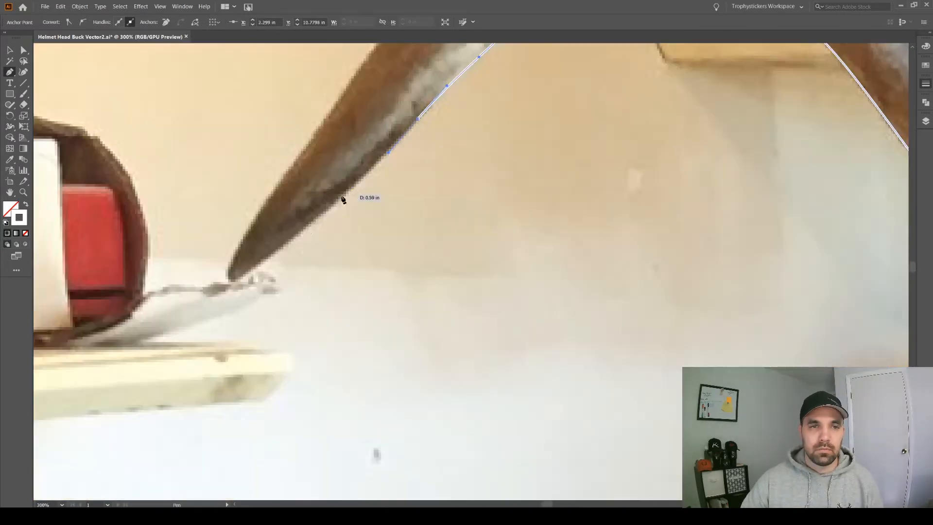
click(306, 229)
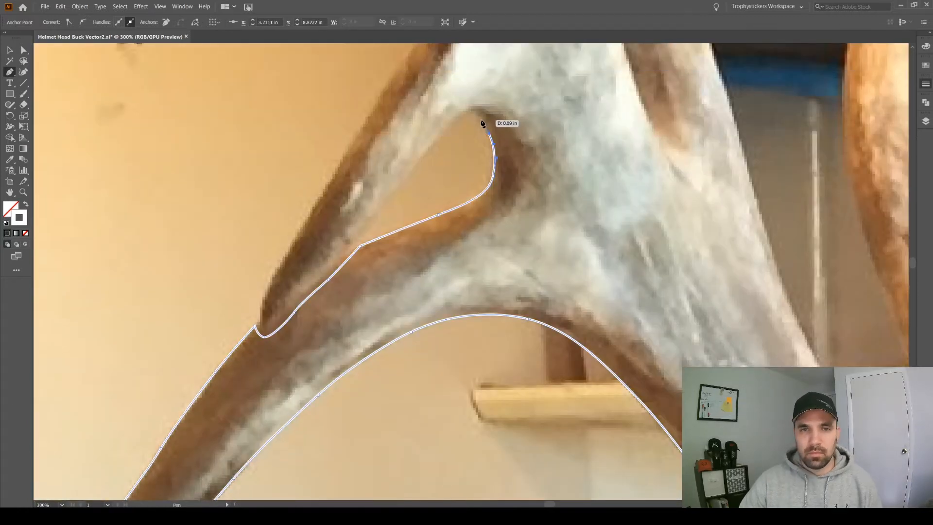
Trace the teardrop opening in the beam and the horizontal tine above it, back to the beam.
click(485, 121)
click(365, 226)
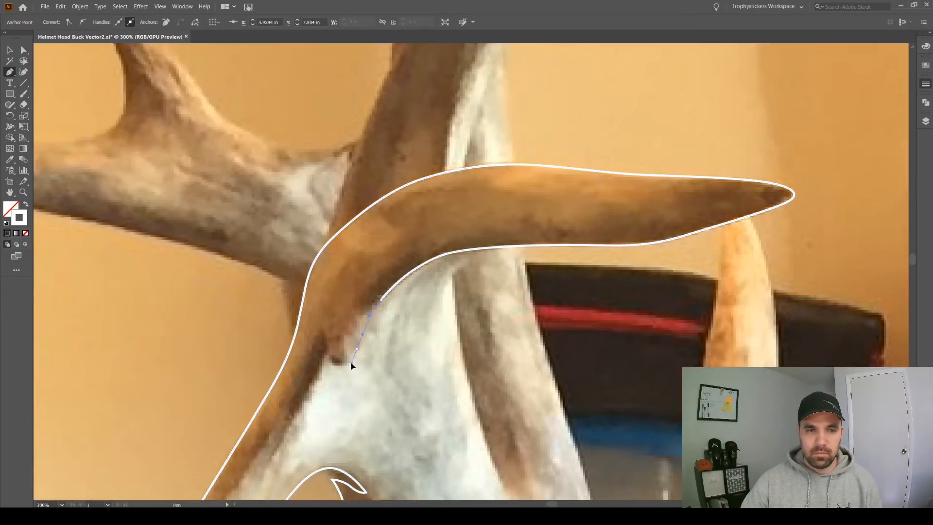
drag(332, 362, 335, 378)
drag(375, 329, 384, 296)
click(455, 263)
Trace the narrow crease separating the front beam from the branch behind it, down to its point and back up.
drag(516, 271, 513, 192)
drag(464, 297, 500, 322)
scroll(467, 306, down, 3)
drag(518, 359, 523, 367)
click(547, 391)
drag(536, 370, 532, 363)
drag(511, 322, 503, 305)
drag(489, 261, 484, 243)
drag(471, 193, 469, 178)
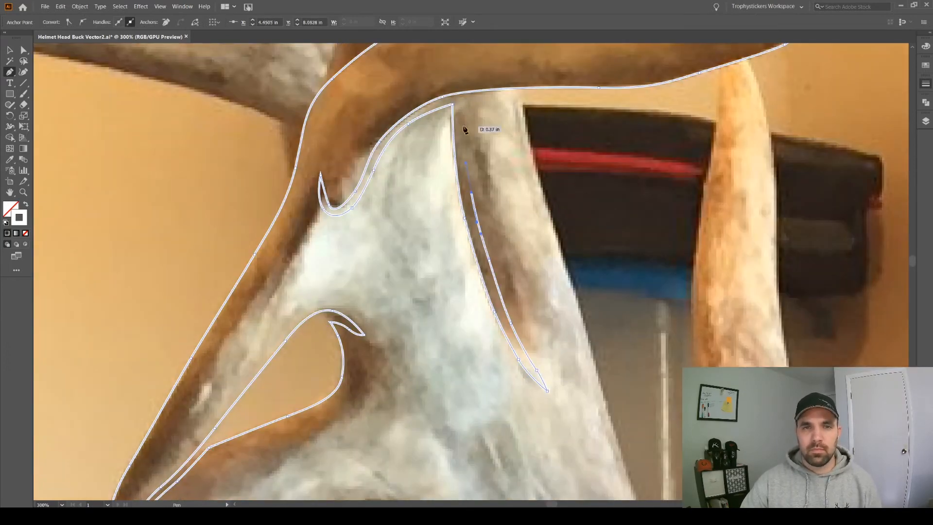
Trace the rear branch's inner edge down to the rounded fork with the upright tine.
drag(544, 211, 552, 233)
scroll(545, 277, down, 2)
scroll(545, 276, right, 1)
scroll(546, 276, down, 1)
drag(486, 253, 493, 270)
scroll(577, 279, down, 2)
drag(474, 220, 503, 263)
drag(547, 327, 604, 361)
Trace the upright tine's outer edge from the fork up to its top beneath the horizontal tine.
drag(581, 279, 575, 264)
drag(538, 176, 533, 163)
drag(517, 123, 513, 113)
scroll(510, 113, up, 7)
drag(471, 183, 469, 135)
scroll(464, 147, up, 4)
scroll(469, 136, up, 3)
click(491, 80)
click(521, 69)
Trace the upright tine's inner edge down toward the main beam.
drag(546, 185, 570, 317)
scroll(548, 229, down, 3)
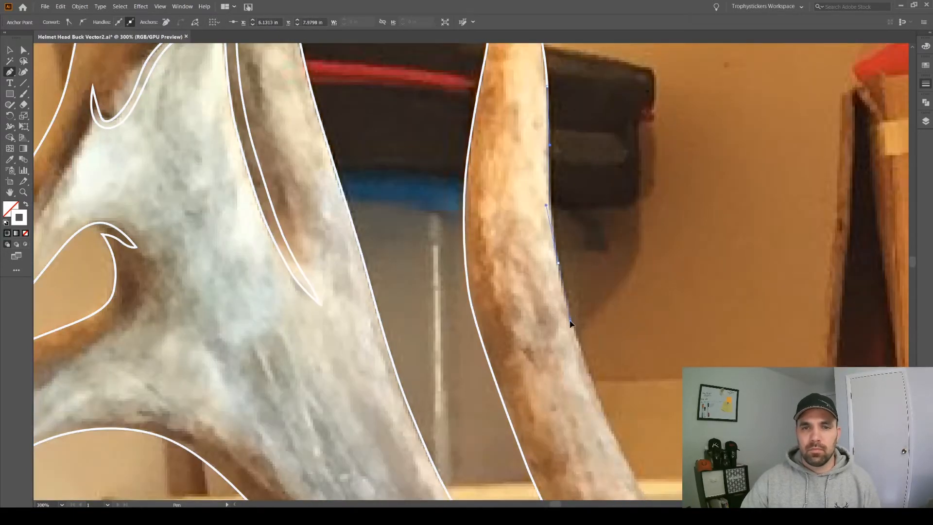
scroll(570, 317, down, 5)
scroll(570, 317, right, 5)
drag(469, 293, 499, 358)
scroll(464, 295, down, 3)
scroll(464, 294, right, 2)
Continue along the main beam's inner edge down to the fork with the long brow tine.
drag(464, 298, 488, 357)
scroll(489, 357, down, 6)
scroll(488, 357, right, 2)
drag(426, 209, 449, 257)
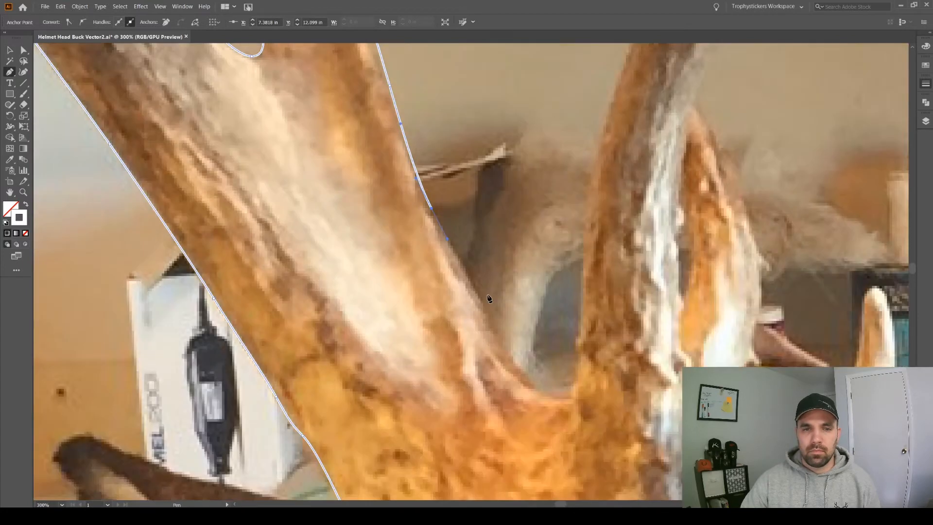
drag(489, 298, 510, 340)
click(564, 375)
Trace the small notch at the fork and the lowest part of the brow tine's outer edge.
scroll(564, 375, down, 2)
drag(574, 314, 575, 281)
drag(577, 260, 577, 250)
drag(579, 237, 581, 229)
scroll(580, 230, up, 3)
drag(582, 268, 583, 234)
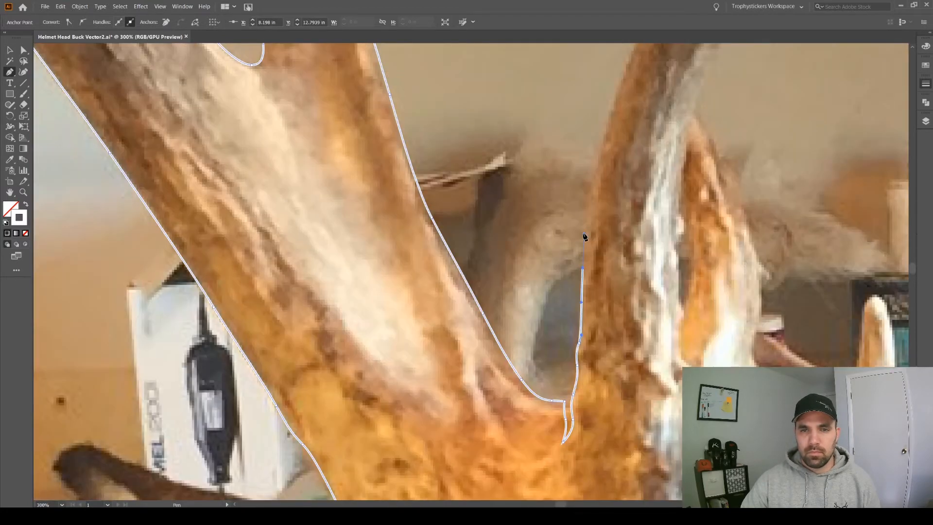
Trace the rest of the brow tine's outer edge up to its tip.
scroll(583, 235, up, 8)
drag(502, 308, 519, 275)
drag(550, 226, 573, 200)
scroll(573, 200, up, 5)
drag(532, 318, 544, 277)
drag(570, 192, 582, 171)
drag(626, 140, 639, 139)
Trace the brow tine's inner edge from the tip down toward its base, passing in front of the tine behind it.
drag(640, 154, 587, 219)
scroll(606, 203, down, 3)
scroll(593, 214, down, 3)
drag(574, 269, 562, 294)
scroll(534, 291, down, 8)
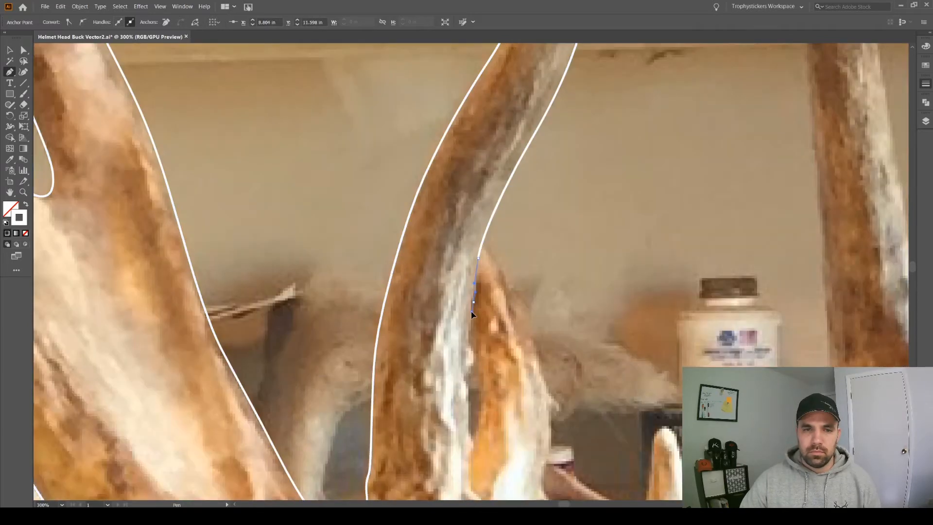
scroll(473, 307, down, 6)
drag(472, 282, 470, 294)
scroll(470, 297, down, 4)
Trace around the short curved point at the antler base and bring the outline back toward its starting point.
drag(486, 384, 522, 373)
drag(518, 345, 509, 290)
drag(525, 271, 559, 329)
scroll(568, 340, down, 5)
drag(575, 280, 570, 292)
scroll(471, 301, down, 3)
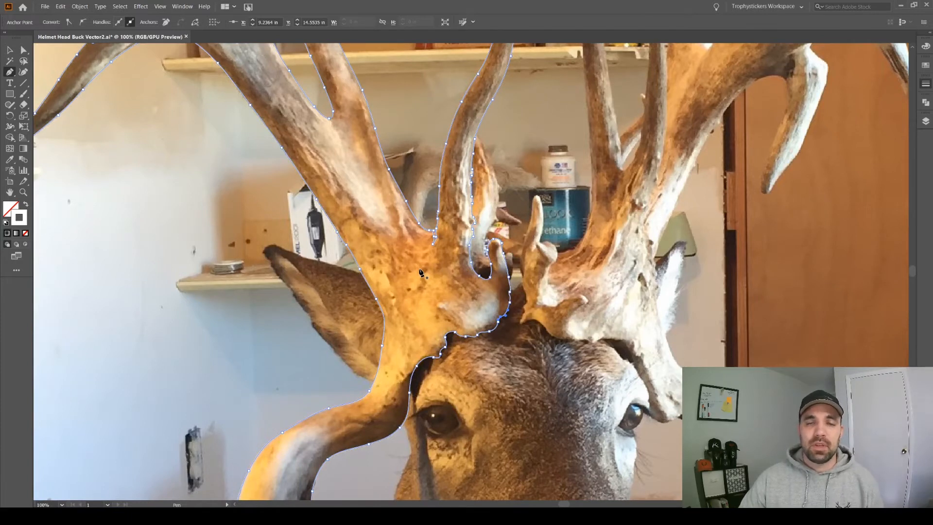
scroll(421, 272, down, 2)
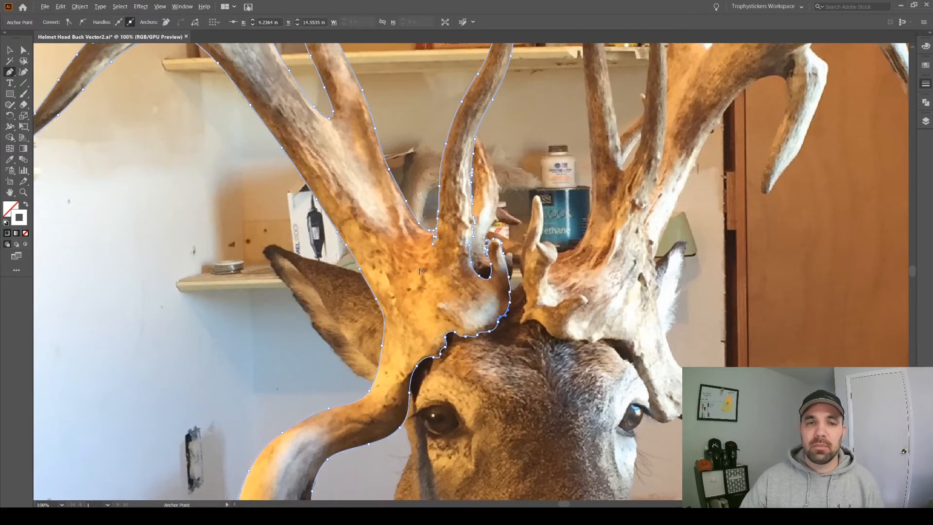
scroll(421, 272, down, 2)
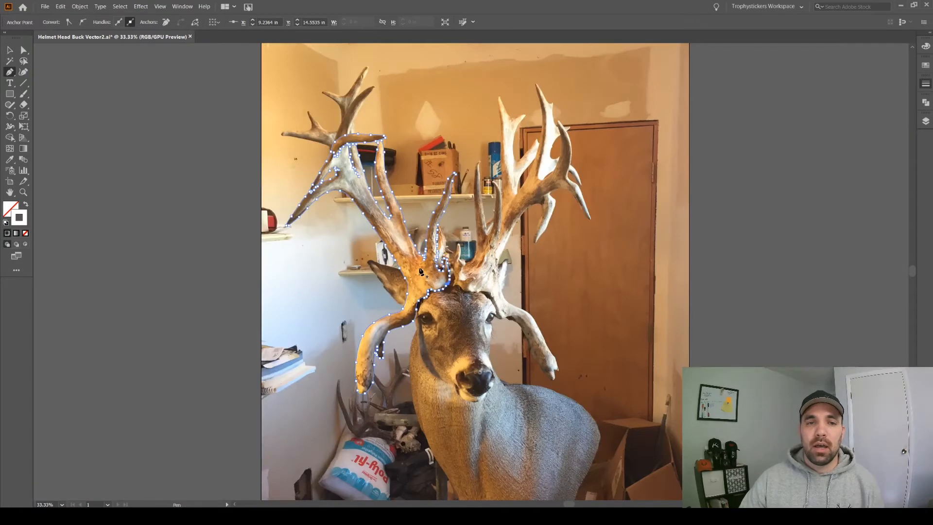
scroll(421, 272, up, 1)
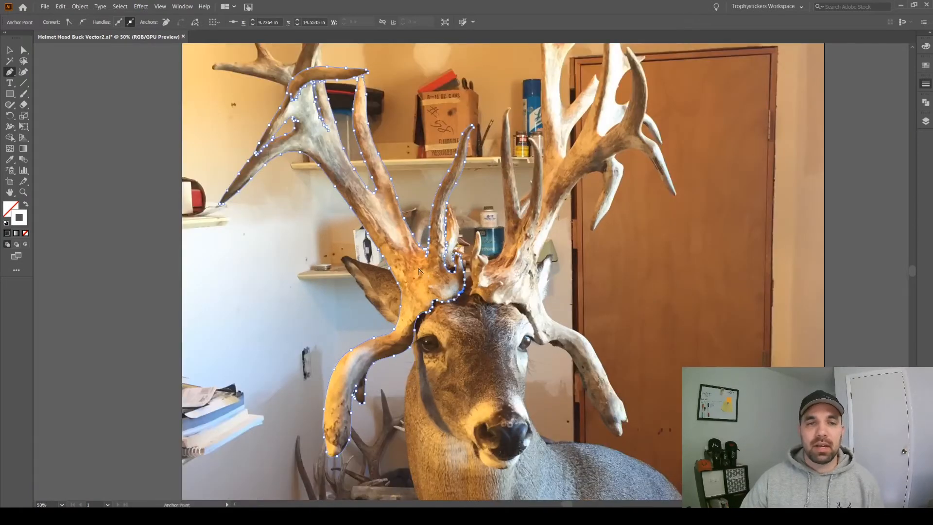
scroll(420, 271, down, 1)
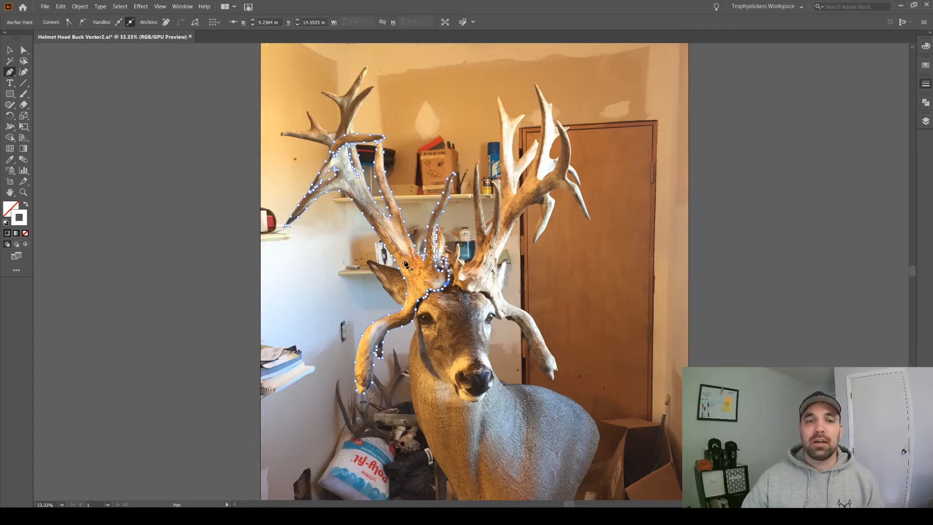
Draw a separate closed outline around the sliver of antler beside the short curved base point, and deselect it.
scroll(442, 264, up, 6)
key(ctrl+shift+a)
click(486, 277)
drag(496, 269, 501, 270)
drag(505, 284, 505, 328)
drag(498, 351, 493, 366)
click(486, 278)
key(ctrl+shift+a)
Start a new path inside the base hollow and trace the outer edge of the tine behind the brow tine upward.
click(400, 328)
drag(383, 262, 383, 246)
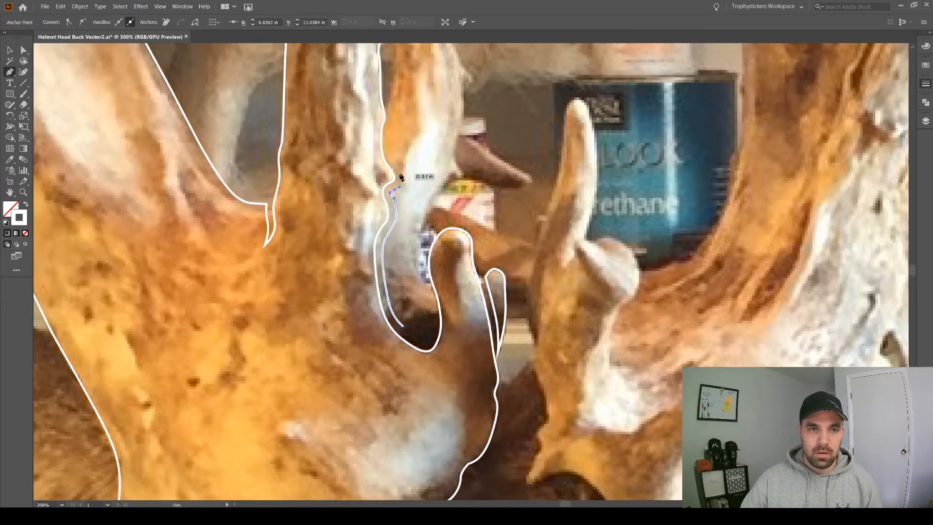
drag(404, 176, 401, 168)
scroll(392, 158, up, 1)
scroll(393, 180, up, 2)
drag(387, 232, 391, 224)
click(402, 102)
Trace the rear tine's inner edge down into the hollow and close its outline.
click(472, 261)
scroll(458, 313, down, 1)
scroll(454, 311, down, 2)
drag(460, 310, 419, 334)
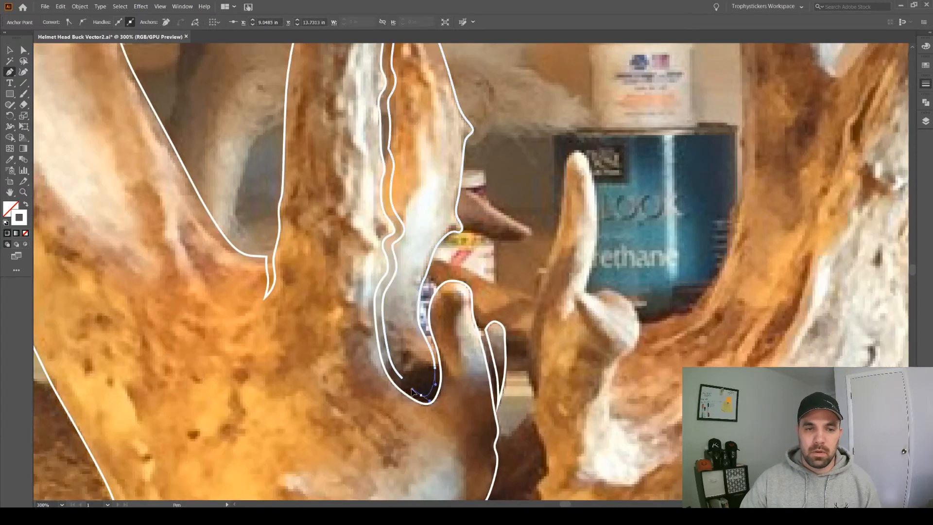
drag(427, 396, 418, 394)
click(401, 377)
Draw a separate closed outline around the small dark tip protruding beside the rear tine.
key(ctrl+shift+a)
click(467, 190)
drag(491, 205, 506, 239)
click(528, 230)
click(492, 232)
click(467, 228)
click(468, 190)
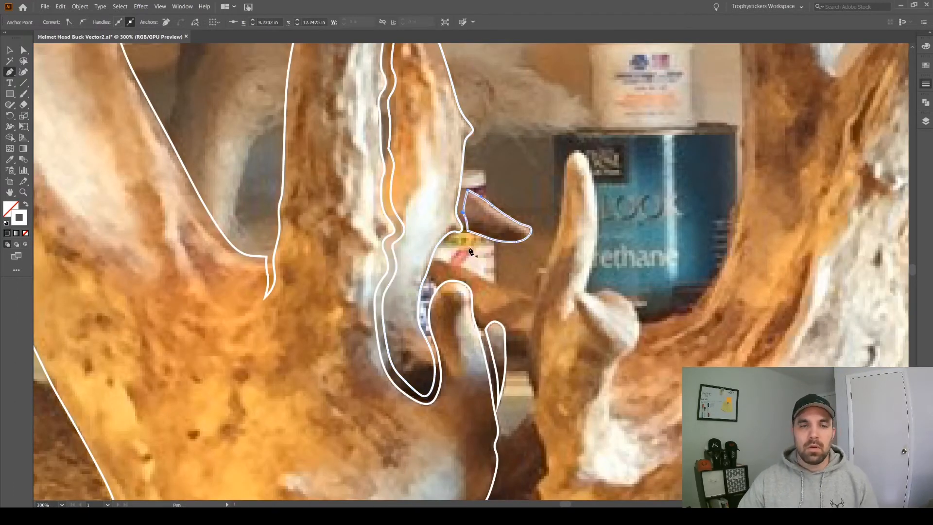
Start a new path above the horizontal curved tine of the left antler and trace the tall tine's left edge up to its tip.
scroll(319, 254, down, 4)
ctrl+click(302, 252)
scroll(300, 255, left, 4)
scroll(298, 255, up, 4)
scroll(311, 253, up, 4)
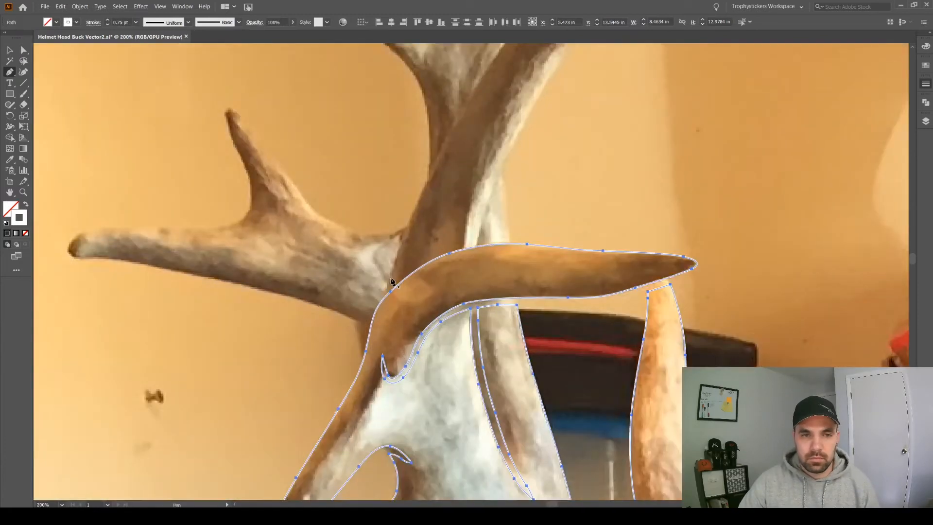
click(387, 279)
drag(404, 218, 415, 190)
scroll(413, 192, up, 2)
drag(400, 197, 468, 143)
scroll(419, 160, up, 3)
drag(474, 175, 499, 152)
drag(547, 121, 566, 108)
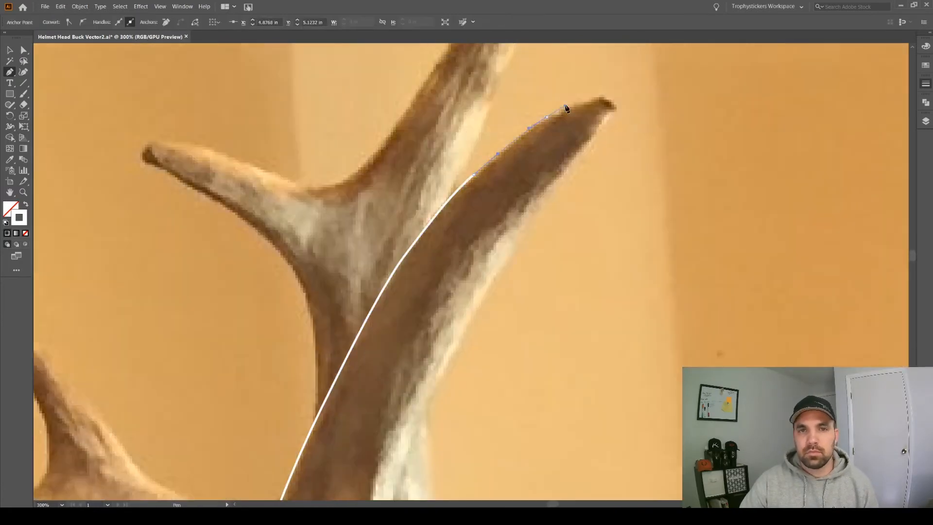
click(610, 99)
Trace the tall tine's right edge down to the horizontal curved tine and close its outline.
drag(519, 192, 497, 225)
scroll(486, 219, down, 4)
drag(444, 168, 429, 201)
click(388, 317)
drag(388, 317, 501, 255)
drag(417, 287, 404, 296)
click(370, 314)
Draw a separate closed outline around the pale sliver of antler beside the tall tine's lower right edge.
ctrl+click(525, 206)
click(512, 252)
click(540, 168)
drag(548, 225, 548, 241)
click(549, 248)
click(512, 252)
Start a path at the base of the left-pointing forked branch and trace its lower edge, around the tip and back to the fork.
drag(294, 316, 513, 254)
click(550, 319)
drag(440, 278, 340, 229)
scroll(387, 266, left, 5)
scroll(340, 229, left, 3)
drag(313, 182, 320, 173)
drag(445, 173, 485, 174)
drag(557, 160, 569, 143)
Trace around the forked branch's upright point and down to the main beam, then close the outline.
scroll(549, 150, up, 5)
drag(521, 227, 503, 177)
drag(491, 145, 493, 107)
drag(479, 127, 486, 137)
drag(530, 196, 517, 223)
scroll(551, 220, right, 3)
drag(536, 239, 618, 260)
click(650, 254)
drag(634, 294, 625, 322)
click(618, 344)
drag(594, 398, 589, 432)
Start a path at the rear upper branch's base and trace its left edge around the side point and up past the fork.
scroll(532, 307, down, 2)
scroll(449, 326, up, 3)
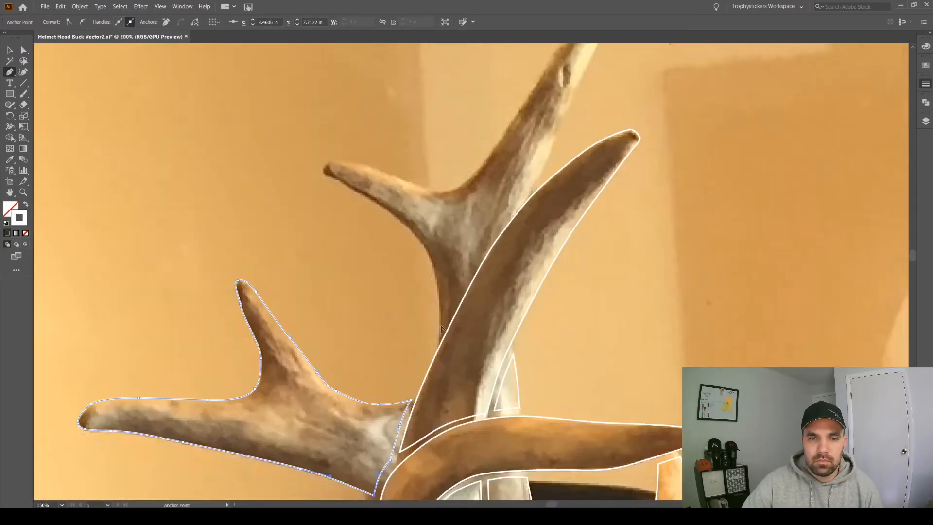
click(439, 331)
drag(437, 263, 431, 235)
drag(383, 174, 356, 152)
scroll(356, 152, left, 2)
drag(338, 140, 312, 127)
drag(323, 102, 338, 103)
drag(389, 117, 414, 127)
drag(478, 149, 498, 149)
drag(526, 132, 486, 215)
drag(531, 149, 561, 122)
Trace around the rear upper branch's tip and down its right edge to the tall tine, closing the outline.
scroll(553, 114, up, 4)
drag(591, 92, 607, 79)
scroll(603, 122, down, 3)
drag(562, 171, 551, 199)
drag(532, 244, 528, 263)
scroll(524, 264, down, 3)
drag(464, 261, 434, 305)
scroll(433, 252, down, 3)
click(378, 340)
scroll(372, 309, down, 5)
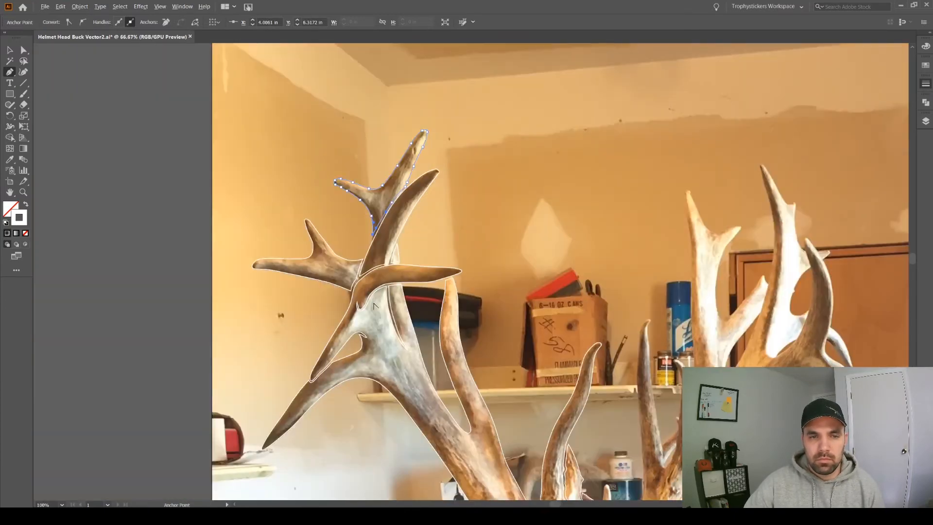
Start a path at the base of the slender point in front of the blue can and trace it over its tip to the rounded knob.
scroll(374, 307, down, 10)
key(ctrl+a)
drag(545, 145, 410, 393)
scroll(432, 373, up, 5)
click(435, 382)
drag(406, 386, 407, 377)
drag(416, 365, 420, 355)
mouse_move(425, 312)
mouse_down()
mouse_move(424, 299)
mouse_move(412, 321)
mouse_up()
scroll(420, 301, up, 3)
drag(410, 306, 435, 256)
scroll(407, 264, up, 3)
scroll(419, 255, up, 3)
drag(441, 222, 443, 204)
drag(455, 172, 464, 174)
drag(476, 242, 466, 264)
click(465, 308)
Trace the narrow notch and the edge of the rounded knob at the base of the slender point.
scroll(465, 301, down, 1)
click(444, 293)
click(451, 281)
click(486, 315)
click(500, 277)
drag(488, 268, 483, 263)
drag(519, 295, 520, 310)
mouse_move(499, 329)
mouse_down()
mouse_move(492, 335)
mouse_move(491, 325)
mouse_up()
scroll(491, 359, down, 1)
click(501, 338)
click(495, 320)
mouse_move(502, 277)
mouse_down()
mouse_move(527, 242)
mouse_move(509, 272)
mouse_up()
Trace the right antler's inner edge from beside the knob up the tall slender tine to its tip.
click(527, 230)
scroll(520, 232, right, 1)
scroll(511, 234, up, 1)
drag(536, 222, 530, 139)
scroll(539, 209, up, 1)
scroll(549, 195, up, 1)
scroll(551, 186, up, 2)
scroll(542, 169, up, 5)
drag(523, 188, 522, 145)
scroll(524, 195, up, 4)
drag(528, 252, 529, 223)
drag(541, 159, 585, 130)
Trace the tall slender tine's right edge from the tip down into the fork with the neighbouring tine.
drag(575, 153, 570, 162)
scroll(571, 179, down, 1)
drag(572, 191, 587, 264)
scroll(579, 218, down, 3)
scroll(588, 242, down, 5)
drag(595, 225, 601, 272)
scroll(605, 262, down, 5)
drag(614, 216, 620, 254)
drag(628, 309, 631, 327)
scroll(637, 345, down, 3)
drag(647, 357, 677, 324)
Trace from the fork up the left edge of the neighbouring tine and around its tip.
scroll(681, 309, right, 3)
drag(612, 293, 616, 283)
scroll(626, 218, up, 2)
drag(635, 185, 637, 152)
scroll(636, 160, up, 5)
drag(644, 251, 645, 223)
mouse_move(637, 160)
mouse_down()
mouse_move(625, 131)
mouse_move(648, 159)
mouse_up()
Trace the neighbouring tine's right edge down to its junction with the right antler's main beam.
scroll(625, 136, up, 1)
scroll(646, 161, down, 2)
drag(636, 257, 639, 293)
scroll(638, 316, down, 4)
drag(626, 337, 613, 393)
scroll(612, 340, down, 4)
drag(607, 257, 607, 267)
drag(605, 272, 586, 274)
scroll(596, 280, down, 2)
scroll(573, 316, down, 1)
scroll(574, 306, up, 1)
drag(577, 304, 571, 316)
scroll(573, 314, down, 1)
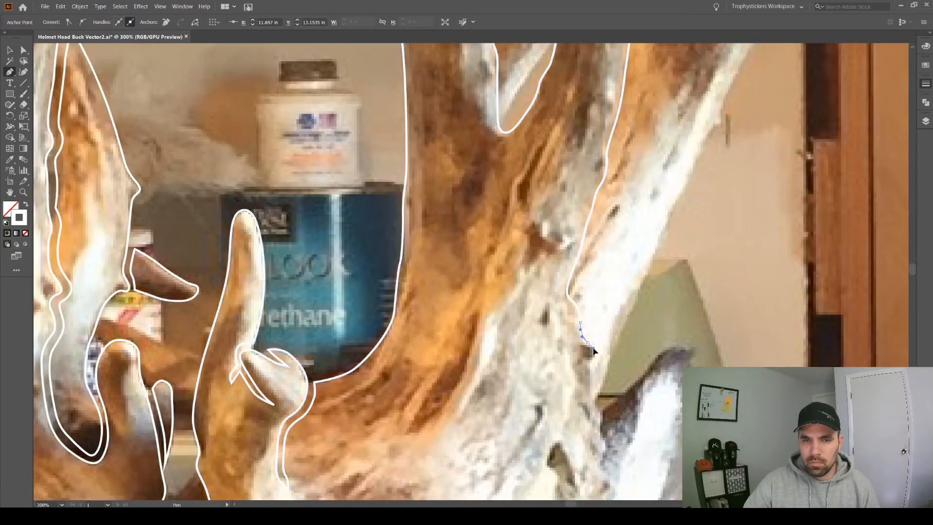
Continue the outline down the outer edge of the right antler's main beam toward its base.
scroll(568, 374, down, 2)
drag(604, 370, 608, 404)
drag(609, 422, 607, 431)
scroll(607, 422, down, 2)
drag(604, 372, 605, 383)
scroll(606, 384, down, 2)
Trace the upper edge of the down-curving tine beside the eye, from the antler base over its bend.
drag(539, 266, 546, 287)
drag(569, 327, 586, 343)
drag(629, 366, 487, 292)
drag(558, 329, 579, 347)
drag(620, 423, 531, 330)
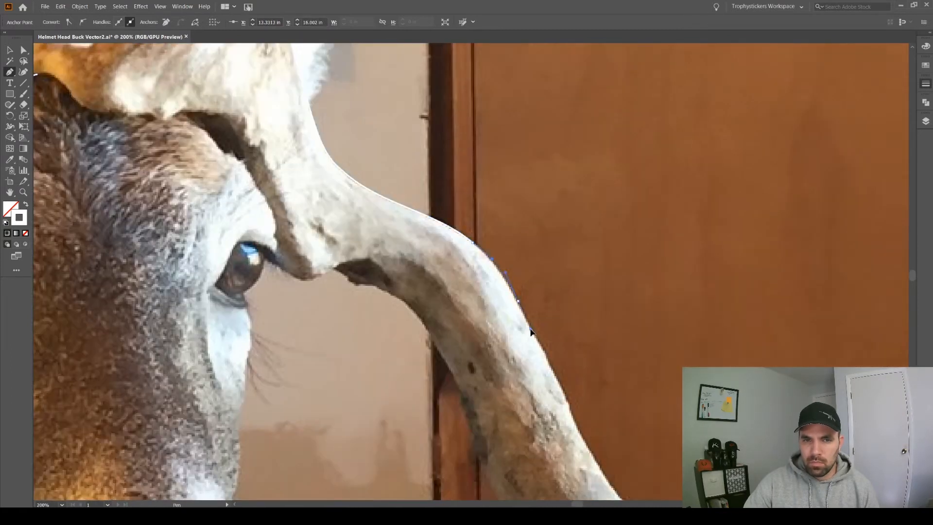
scroll(510, 287, up, 1)
drag(512, 296, 528, 328)
Trace the down-curving tine's outer edge from the bend down toward its tip.
scroll(531, 330, down, 1)
drag(543, 287, 555, 303)
scroll(559, 292, down, 3)
drag(569, 196, 576, 211)
drag(598, 259, 604, 268)
drag(628, 324, 576, 264)
drag(588, 305, 623, 390)
Trace around the tip of the down-curving tine and start up its inner edge.
scroll(623, 388, down, 2)
drag(631, 340, 601, 354)
drag(594, 318, 593, 311)
click(585, 305)
drag(594, 365, 598, 395)
Trace the down-curving tine's inner edge back up to the bend below the antler base.
drag(542, 327, 537, 322)
drag(456, 189, 441, 164)
drag(417, 166, 430, 143)
drag(435, 146, 558, 321)
click(530, 251)
scroll(530, 251, up, 2)
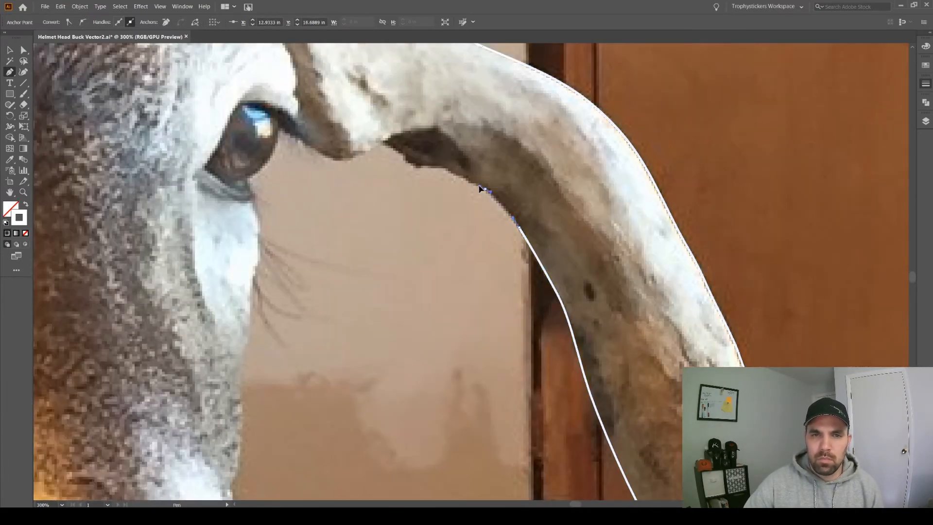
Trace the tine's underside and the lower corner of the antler base beside the eye.
scroll(479, 187, up, 2)
drag(393, 227, 411, 208)
click(459, 226)
drag(387, 218, 373, 226)
drag(345, 239, 294, 198)
scroll(294, 216, up, 2)
drag(296, 260, 295, 241)
scroll(295, 242, up, 2)
Trace the antler base's edge along the forehead hair toward the antler's inner side.
scroll(295, 241, left, 2)
drag(340, 263, 359, 234)
scroll(330, 247, up, 2)
drag(333, 209, 281, 209)
scroll(310, 202, left, 2)
scroll(273, 214, left, 8)
scroll(273, 214, up, 4)
drag(360, 270, 328, 255)
click(271, 220)
Outline the pale antler piece in the fork between the tall slender tine and its neighbour as a closed path.
scroll(375, 249, down, 3)
scroll(428, 270, up, 12)
scroll(437, 275, up, 2)
scroll(436, 274, up, 2)
click(420, 265)
drag(481, 212, 497, 195)
click(505, 181)
click(487, 287)
mouse_move(458, 326)
mouse_down()
mouse_move(448, 340)
mouse_move(426, 331)
mouse_move(427, 296)
mouse_up()
click(427, 387)
click(420, 265)
Outline the small nub beside the neighbouring tine's left edge as a closed teardrop path.
scroll(427, 260, up, 2)
click(507, 206)
drag(503, 167, 495, 171)
click(507, 206)
Start a path beside the short curved tine and trace the broad forked tine's left edge up toward its tip.
scroll(503, 214, down, 3)
scroll(583, 269, up, 4)
scroll(554, 276, up, 2)
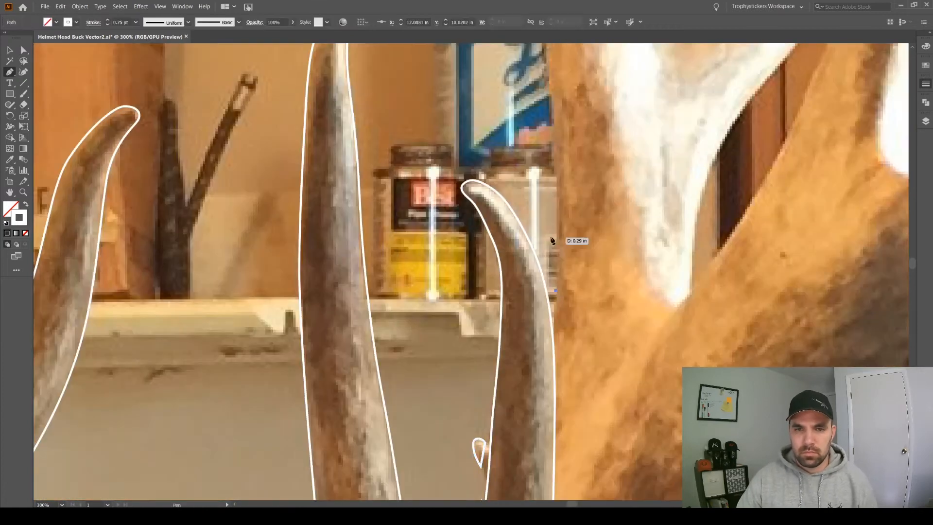
click(555, 301)
scroll(555, 233, up, 1)
scroll(554, 218, up, 5)
drag(543, 277, 541, 211)
scroll(552, 219, up, 3)
scroll(548, 219, up, 5)
drag(545, 320, 545, 288)
scroll(556, 213, up, 2)
drag(514, 171, 510, 140)
Trace around the broad forked tine's tip and down its right edge into the fork with its side branch.
drag(511, 118, 540, 128)
drag(570, 201, 580, 222)
drag(610, 281, 618, 291)
scroll(619, 291, down, 1)
drag(580, 268, 598, 262)
click(628, 284)
scroll(641, 262, down, 3)
scroll(578, 267, down, 6)
scroll(554, 272, down, 5)
scroll(573, 263, down, 1)
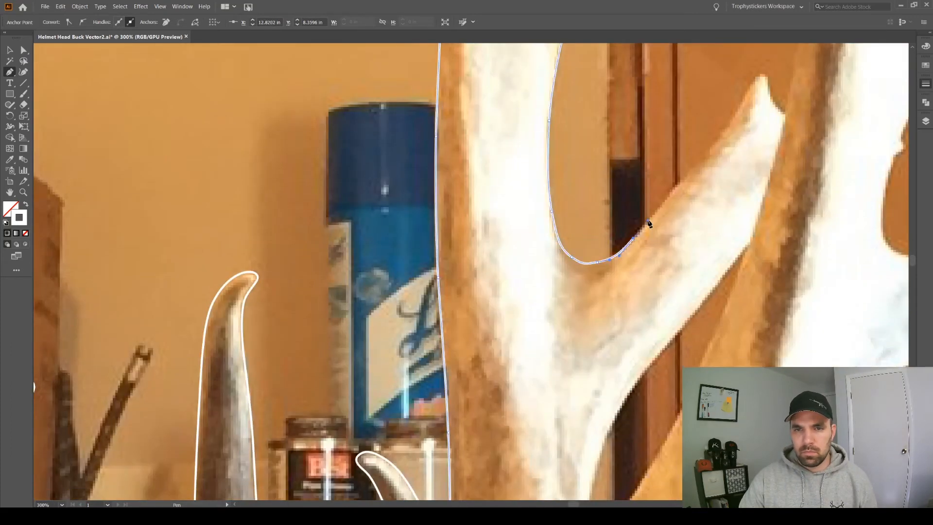
Trace the side branch's upper edge to its pointed tip and back down to the beam it overlaps.
drag(655, 212, 685, 177)
scroll(680, 182, right, 13)
scroll(680, 182, up, 2)
drag(615, 141, 622, 129)
drag(655, 103, 666, 128)
click(619, 281)
scroll(611, 243, down, 8)
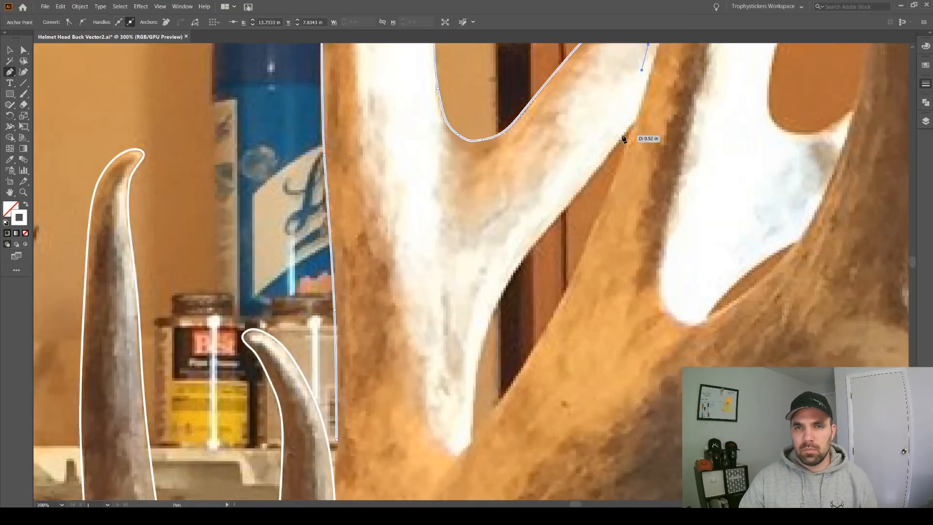
Trace the side branch's lower edge down to the junction and along the border with the next beam.
drag(594, 173, 578, 191)
scroll(577, 189, down, 4)
drag(504, 218, 493, 242)
scroll(492, 233, down, 4)
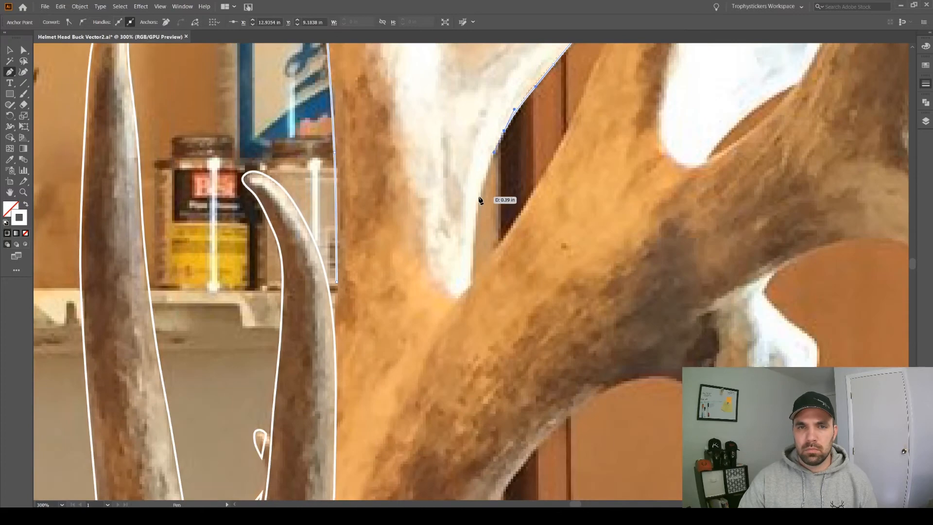
drag(478, 205, 476, 224)
scroll(476, 224, down, 4)
click(472, 193)
click(433, 233)
click(392, 279)
Start another path at the junction and trace the left edge of the next large beam upward.
drag(376, 309, 365, 332)
drag(494, 170, 508, 149)
scroll(534, 108, up, 3)
drag(563, 102, 592, 81)
scroll(578, 67, up, 4)
scroll(592, 81, up, 9)
Trace the large beam's upper part and right edge down around the fork to the adjoining dark curved tine.
drag(570, 217, 602, 262)
scroll(592, 125, up, 10)
scroll(602, 266, right, 3)
scroll(601, 267, down, 10)
click(602, 265)
drag(584, 318, 585, 345)
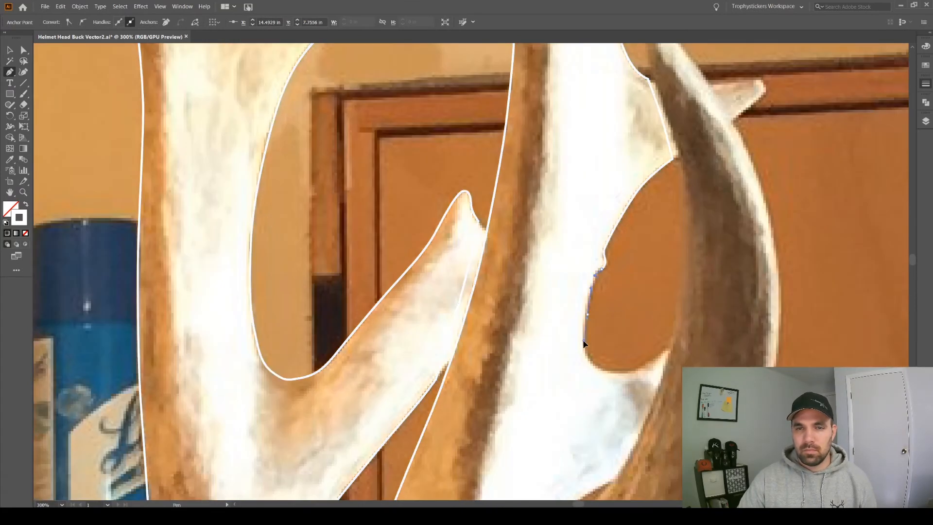
scroll(585, 345, down, 3)
drag(621, 294, 645, 291)
click(660, 273)
Trace the border between the pale beam and the dark curved tine down to the narrow gap at its base.
scroll(656, 279, down, 3)
scroll(621, 296, down, 3)
drag(562, 267, 520, 307)
drag(509, 308, 526, 314)
click(487, 304)
Trace the dark curved tine's left edge from the narrow gap up to and around its tip.
drag(564, 284, 582, 270)
drag(622, 219, 577, 347)
scroll(636, 195, right, 3)
scroll(632, 190, up, 5)
drag(568, 221, 557, 183)
drag(539, 121, 537, 107)
drag(548, 92, 584, 133)
Trace the dark curved tine's right edge from its tip down to the fork at its base.
drag(614, 172, 630, 204)
drag(646, 234, 578, 160)
scroll(591, 259, down, 10)
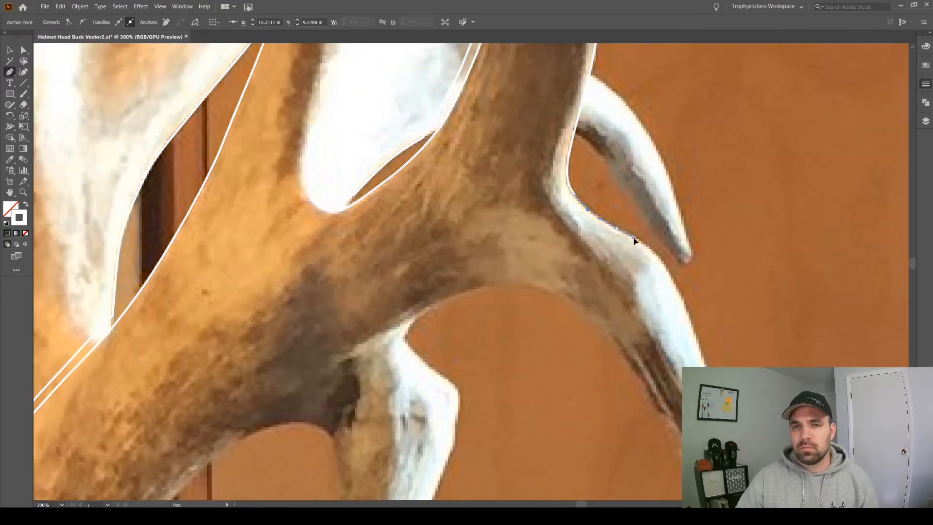
Trace the outer edge of the downward tine beyond the fork, down to and around its tip.
drag(661, 272, 581, 228)
drag(583, 217, 606, 260)
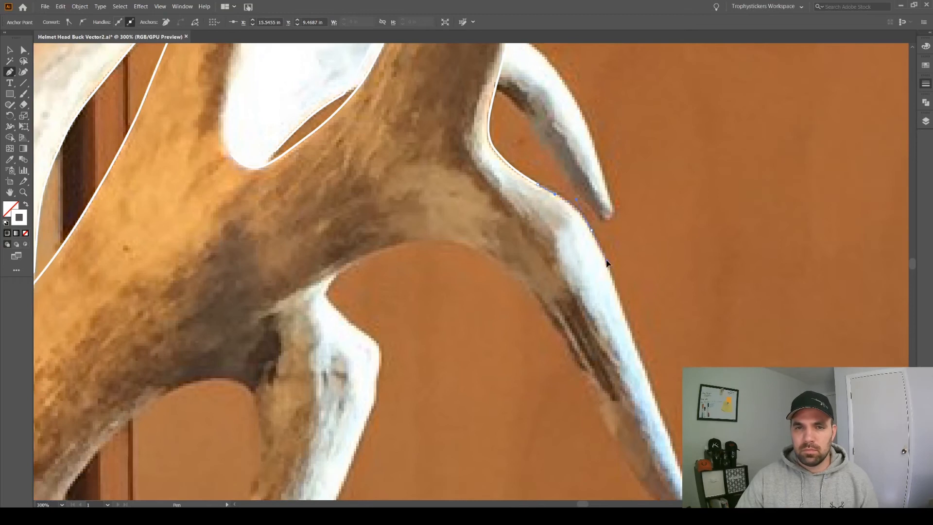
drag(627, 315, 627, 156)
drag(665, 260, 673, 284)
drag(672, 287, 612, 281)
drag(631, 334, 598, 336)
Trace the downward tine's inner edge back up and along the arch under the beam toward the drop tine.
drag(543, 261, 513, 199)
drag(449, 116, 520, 194)
drag(523, 189, 494, 168)
drag(442, 154, 403, 153)
drag(360, 178, 336, 191)
Trace the short crease where the drop tine joins the beam, and the start of the drop tine's right edge.
click(269, 227)
drag(297, 219, 317, 210)
click(336, 199)
drag(344, 221, 387, 259)
drag(388, 275, 363, 284)
click(384, 308)
Trace the rest of the drop tine around its tip and back up its left edge to the beam's underside.
scroll(379, 291, down, 1)
scroll(361, 262, down, 2)
scroll(349, 272, left, 1)
drag(403, 248, 396, 266)
scroll(366, 319, left, 4)
scroll(369, 316, down, 3)
drag(401, 311, 354, 297)
scroll(376, 279, up, 8)
drag(432, 211, 431, 183)
drag(401, 153, 375, 153)
drag(315, 183, 280, 212)
Trace the main beam's lower edge down to the antler base and turn back along the neighbouring front tine.
scroll(301, 243, left, 3)
drag(342, 273, 340, 318)
scroll(335, 294, down, 4)
click(350, 297)
scroll(384, 283, down, 4)
drag(413, 297, 398, 332)
drag(425, 325, 405, 301)
drag(398, 261, 413, 242)
scroll(410, 261, up, 4)
drag(420, 219, 430, 182)
Trace the border between the beam and the front tine back up to complete the beam outline.
drag(436, 156, 441, 140)
scroll(449, 250, up, 11)
drag(453, 250, 456, 221)
scroll(457, 219, up, 6)
drag(459, 236, 459, 194)
scroll(459, 206, up, 6)
drag(449, 153, 444, 117)
scroll(480, 167, down, 3)
scroll(562, 218, up, 2)
scroll(562, 218, up, 1)
Trace the small pale tine behind the dark curved tine as a separate closed path.
ctrl+click(620, 275)
click(557, 198)
drag(605, 247, 622, 272)
drag(637, 318, 645, 340)
drag(576, 295, 563, 278)
click(558, 198)
Trace the small spur sticking out behind the dark curved tine's upper right edge.
scroll(496, 271, down, 2)
scroll(394, 189, down, 2)
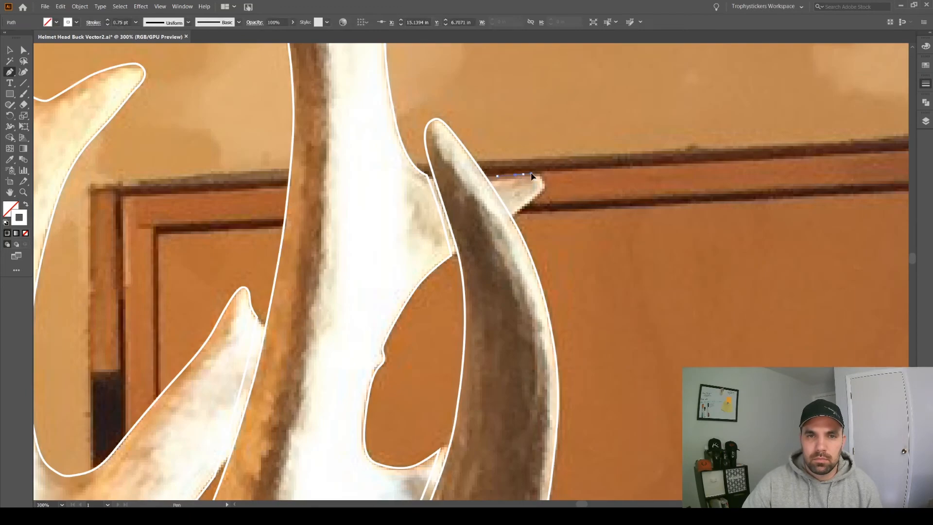
scroll(558, 202, down, 5)
scroll(430, 216, down, 1)
Select all the traced outlines, give them a white fill with no stroke, and deselect them.
key(ctrl+a)
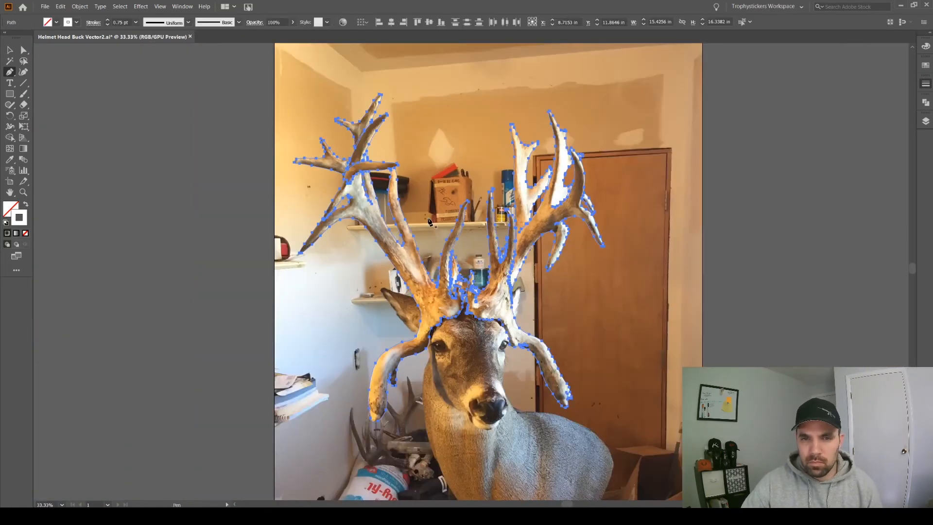
click(7, 234)
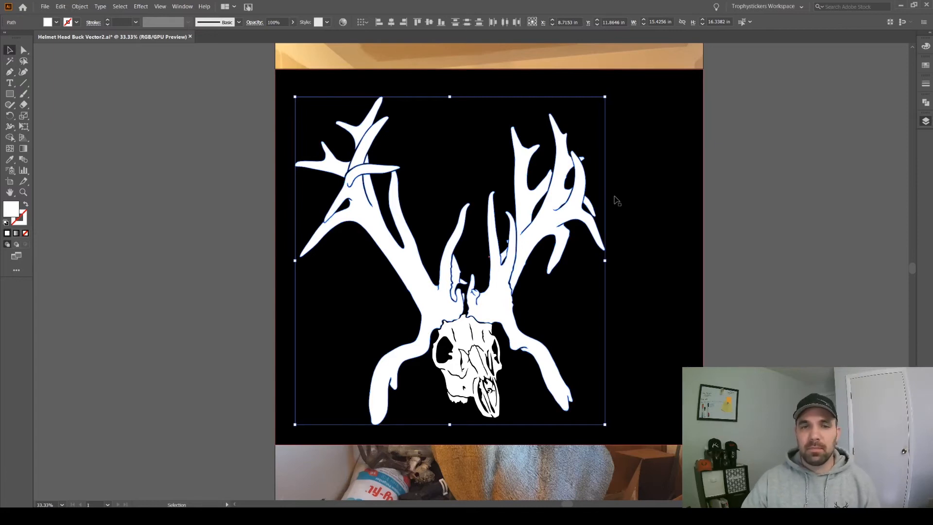
scroll(774, 175, down, 2)
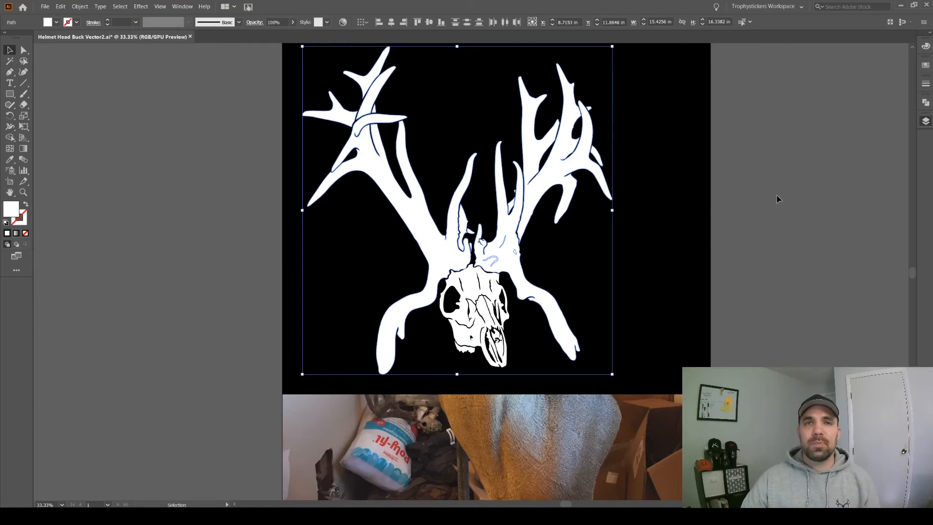
click(767, 184)
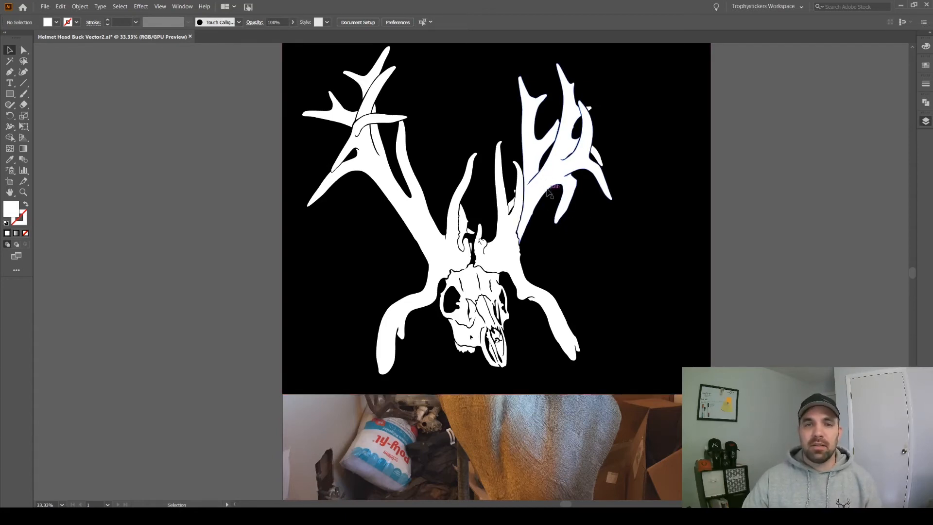
Move the middle beam's edge points away from the curved tine to widen the black gap between them.
scroll(549, 194, up, 1)
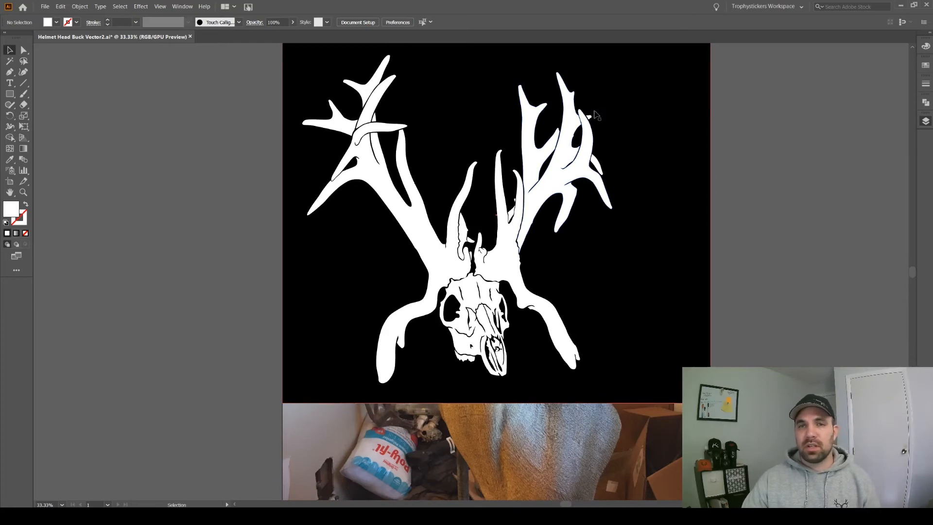
scroll(589, 118, up, 1)
scroll(589, 118, up, 3)
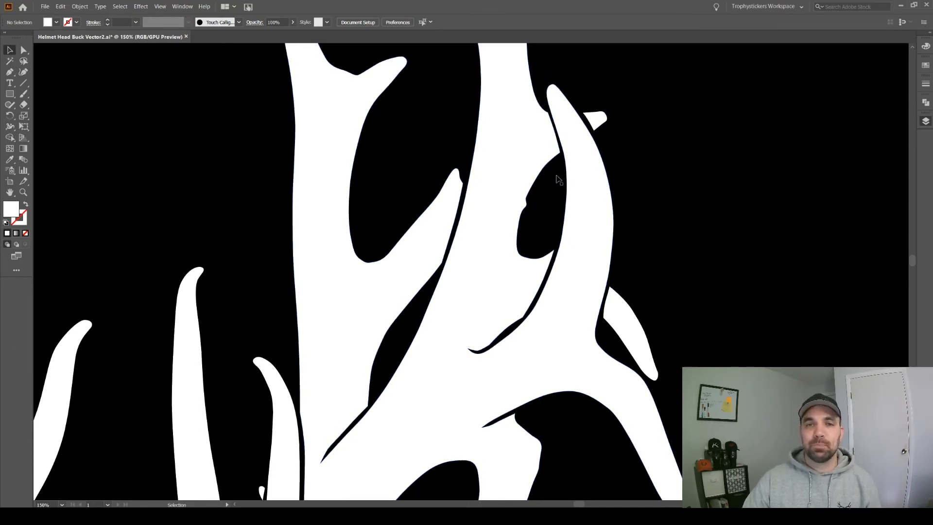
click(24, 50)
scroll(554, 316, up, 3)
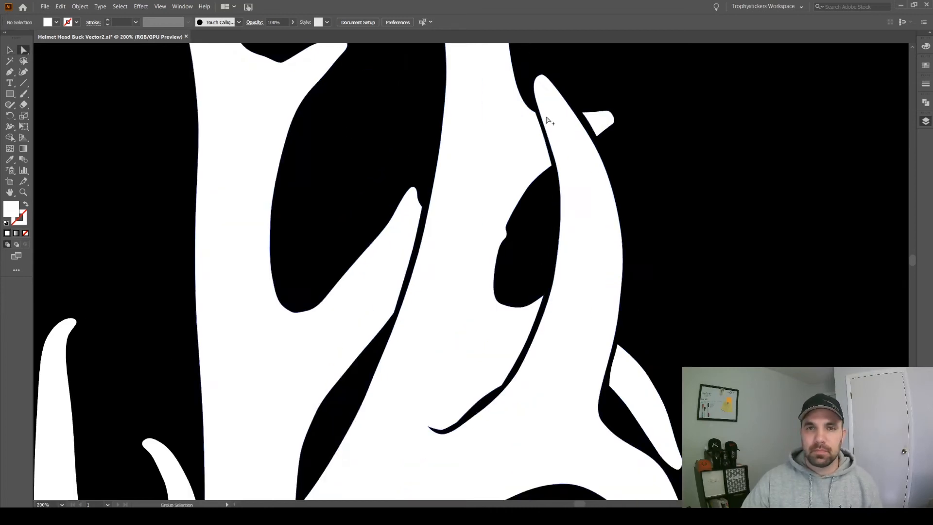
click(507, 219)
drag(507, 219, 503, 217)
drag(452, 318, 439, 326)
drag(485, 264, 475, 293)
mouse_move(364, 392)
mouse_down()
mouse_move(371, 384)
mouse_move(335, 403)
mouse_up()
Reshape the inner edge of the small tine behind the curved tine to widen the gap beside it.
scroll(688, 242, right, 1)
scroll(688, 242, right, 1)
drag(622, 278, 627, 279)
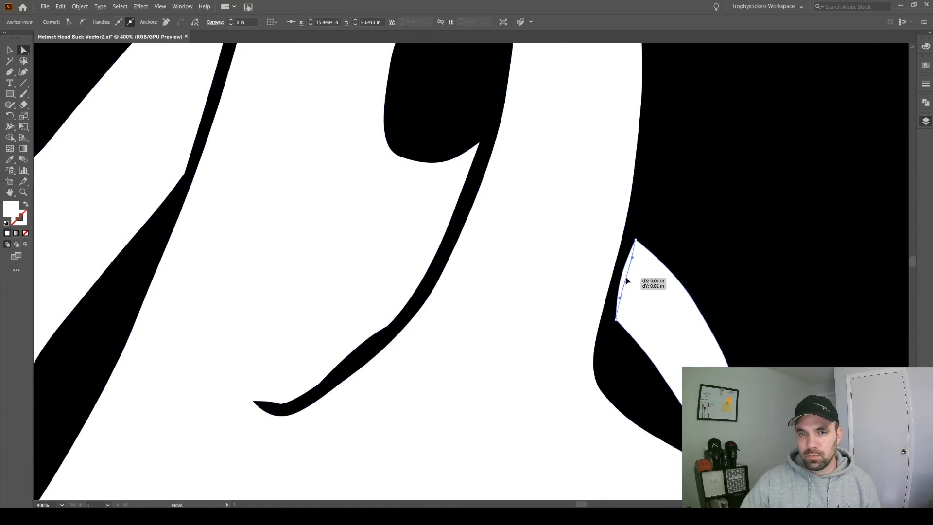
scroll(631, 291, down, 1)
Adjust the edge points of the right antler's beams to even out the black gaps between the overlapping parts.
click(308, 235)
scroll(325, 233, down, 3)
scroll(359, 306, up, 4)
scroll(289, 277, left, 9)
drag(424, 304, 426, 279)
scroll(494, 193, down, 1)
click(494, 191)
scroll(491, 191, down, 5)
scroll(450, 312, up, 5)
scroll(472, 189, up, 6)
drag(473, 238, 477, 240)
scroll(483, 291, up, 3)
scroll(483, 294, down, 6)
drag(444, 354, 453, 358)
Move the right edges of the two small pieces between the front tines away from the neighbouring tine.
click(561, 294)
scroll(564, 293, down, 5)
scroll(533, 213, up, 5)
drag(545, 156, 541, 155)
drag(540, 241, 534, 247)
drag(530, 280, 525, 283)
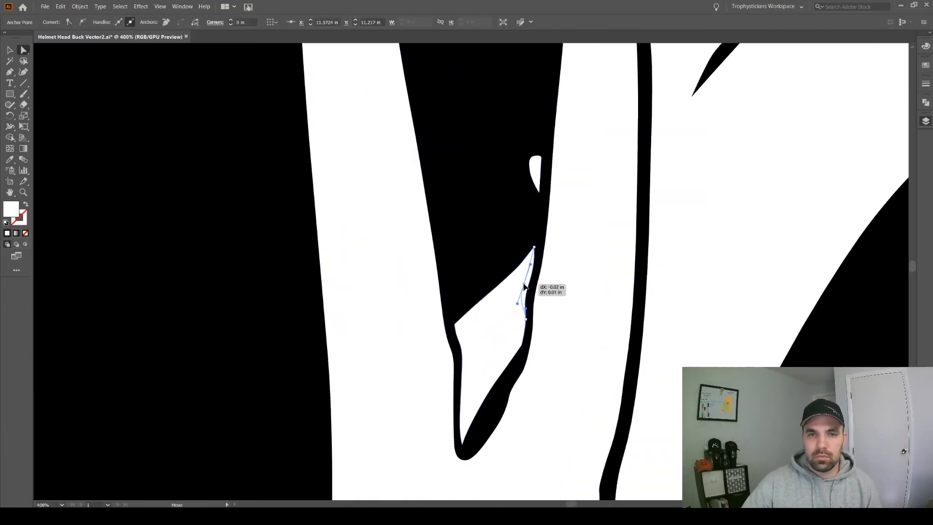
drag(526, 318, 521, 320)
drag(522, 345, 517, 352)
Adjust the left edge points of the small pointed piece between the front tines to widen its black gap.
scroll(516, 352, down, 3)
drag(462, 374, 464, 369)
drag(461, 290, 466, 292)
drag(457, 269, 457, 252)
scroll(467, 253, down, 5)
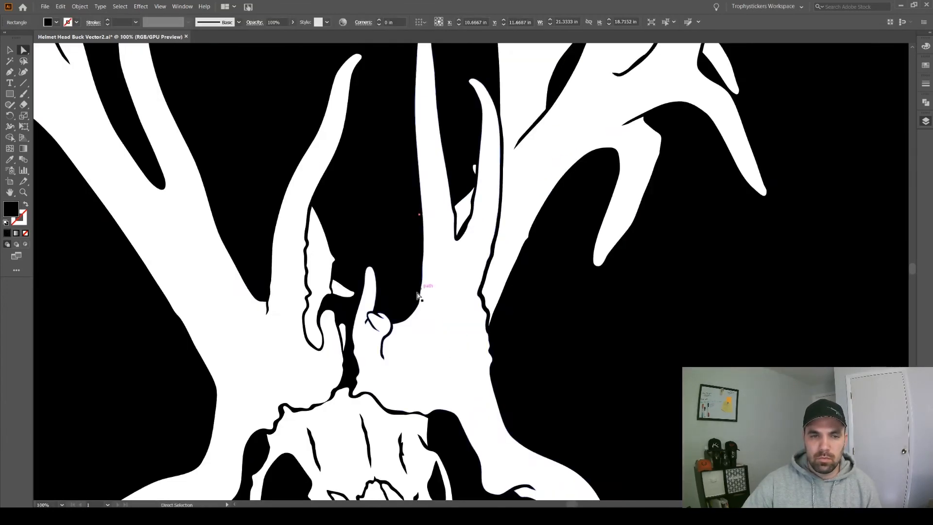
Nudge the outline points near the antler bases to widen the narrow black separation line.
scroll(422, 294, up, 5)
drag(406, 285, 410, 286)
drag(368, 346, 371, 347)
drag(368, 387, 372, 388)
drag(329, 280, 326, 284)
drag(309, 251, 301, 240)
drag(304, 221, 467, 268)
scroll(354, 229, up, 1)
Adjust the first anchor points along the skull's top edge to separate it from the right antler's base.
click(420, 214)
scroll(421, 213, down, 6)
scroll(439, 283, up, 2)
scroll(440, 283, up, 3)
scroll(389, 233, left, 3)
drag(296, 178, 301, 212)
scroll(303, 194, left, 4)
click(302, 201)
drag(317, 193, 321, 194)
Continue reshaping the skull's top edge toward the left eye socket to even out the gap below the antlers.
scroll(320, 197, left, 4)
mouse_move(316, 233)
mouse_down()
mouse_move(275, 240)
mouse_move(300, 234)
mouse_up()
scroll(274, 236, left, 4)
drag(273, 225, 273, 256)
scroll(268, 248, down, 2)
drag(261, 215, 252, 222)
scroll(263, 221, left, 2)
drag(303, 257, 268, 269)
scroll(368, 243, down, 5)
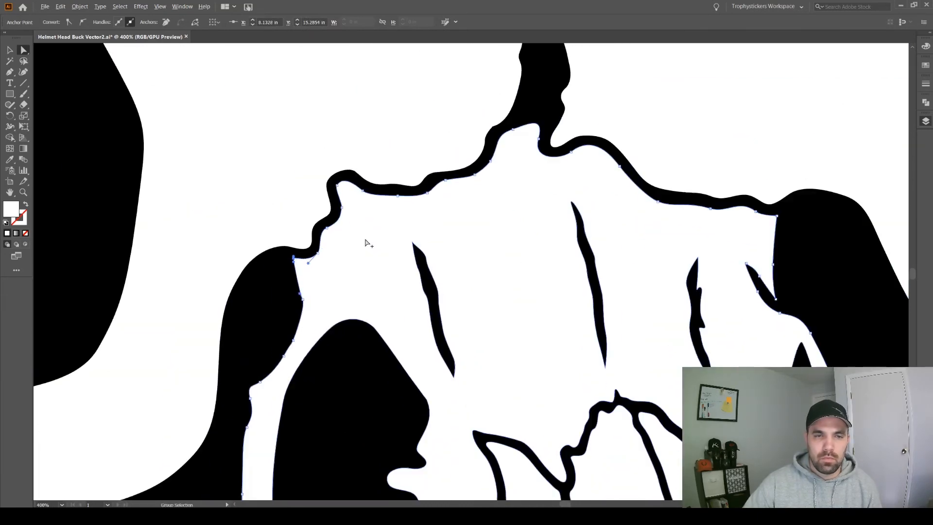
Adjust the edge points of the wavy piece beside the left antler's inner tine to even out its black border.
click(277, 219)
scroll(388, 228, up, 5)
drag(378, 225, 381, 227)
drag(378, 258, 381, 260)
scroll(381, 262, down, 3)
drag(336, 309, 312, 335)
drag(275, 279, 277, 279)
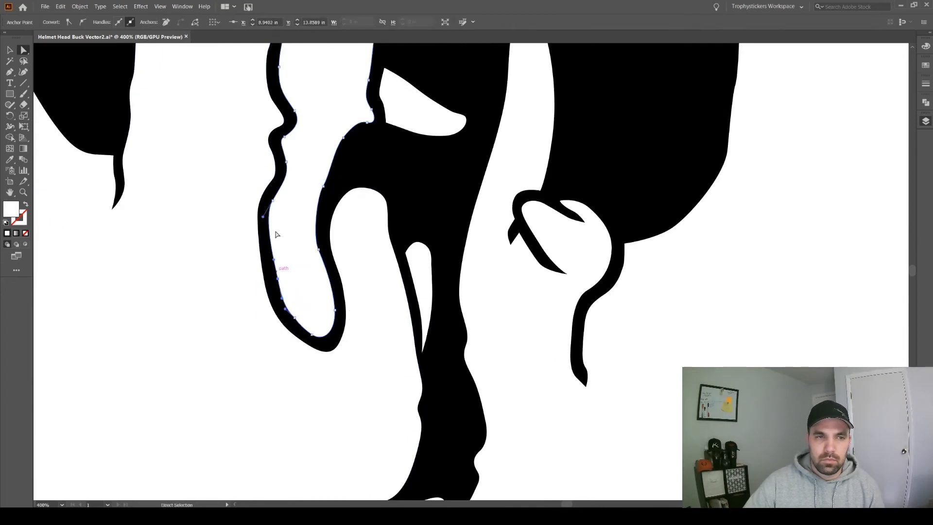
Finish nudging the edge points of the wavy piece beside the left antler's inner tine to even out its black border.
scroll(276, 233, up, 2)
drag(274, 243, 276, 245)
drag(286, 207, 289, 206)
drag(282, 184, 286, 181)
scroll(286, 182, up, 4)
drag(10, 72, 49, 90)
scroll(287, 195, down, 4)
click(323, 212)
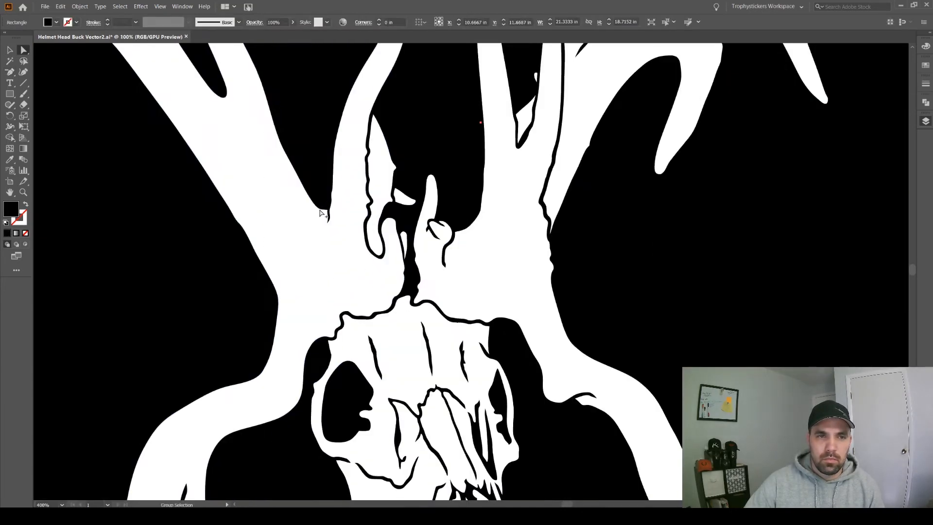
Nudge successive edge points on the left antler to even out the width of its black separation line.
scroll(323, 212, up, 4)
click(340, 225)
scroll(339, 225, down, 7)
click(286, 214)
scroll(287, 214, up, 7)
click(313, 211)
drag(325, 224, 329, 228)
drag(366, 192, 370, 194)
drag(412, 149, 415, 152)
drag(454, 103, 465, 100)
scroll(496, 208, down, 5)
Reposition the outline points around the left antler's crossing tines to open a more even black gap.
click(521, 183)
scroll(541, 181, up, 5)
drag(247, 166, 246, 170)
drag(500, 223, 502, 219)
scroll(447, 176, up, 4)
drag(465, 160, 441, 169)
drag(330, 199, 334, 202)
drag(282, 263, 286, 265)
scroll(286, 266, left, 1)
drag(331, 314, 291, 318)
scroll(453, 291, up, 2)
Fine-tune the edge points where the left antler's upper tines overlap to keep the dividing line uniform.
click(503, 208)
drag(368, 253, 365, 249)
drag(481, 212, 480, 209)
drag(326, 189, 324, 188)
drag(286, 307, 288, 303)
drag(259, 332, 263, 334)
click(287, 141)
Adjust the points along the black line between the left antler's two topmost overlapping tines.
scroll(287, 140, down, 1)
scroll(311, 165, up, 3)
drag(377, 194, 374, 191)
drag(294, 338, 292, 331)
drag(444, 119, 442, 113)
click(505, 204)
scroll(457, 187, down, 2)
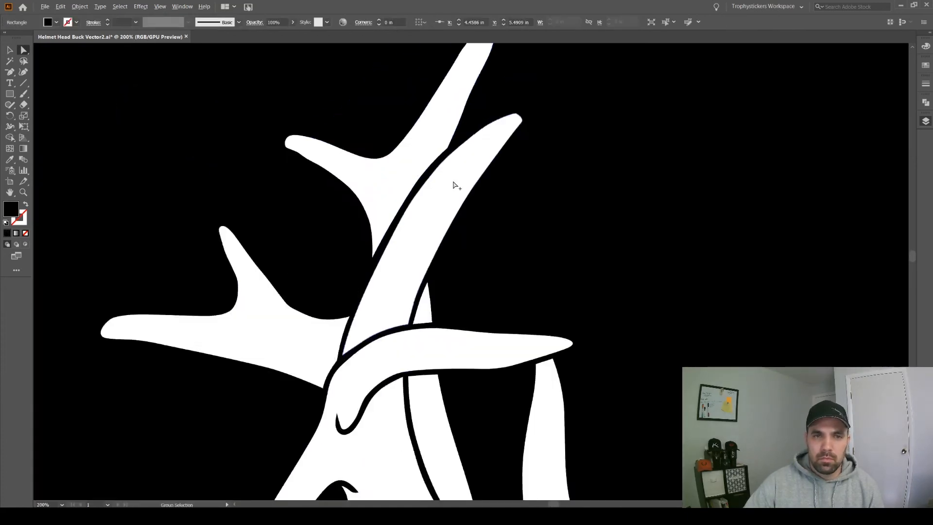
Clean up the remaining uneven edge points, including the small notch on the drooping beam to the right of the skull.
scroll(318, 79, down, 4)
scroll(544, 364, up, 5)
drag(555, 373, 559, 371)
click(330, 312)
scroll(329, 313, down, 3)
scroll(303, 224, up, 4)
click(340, 227)
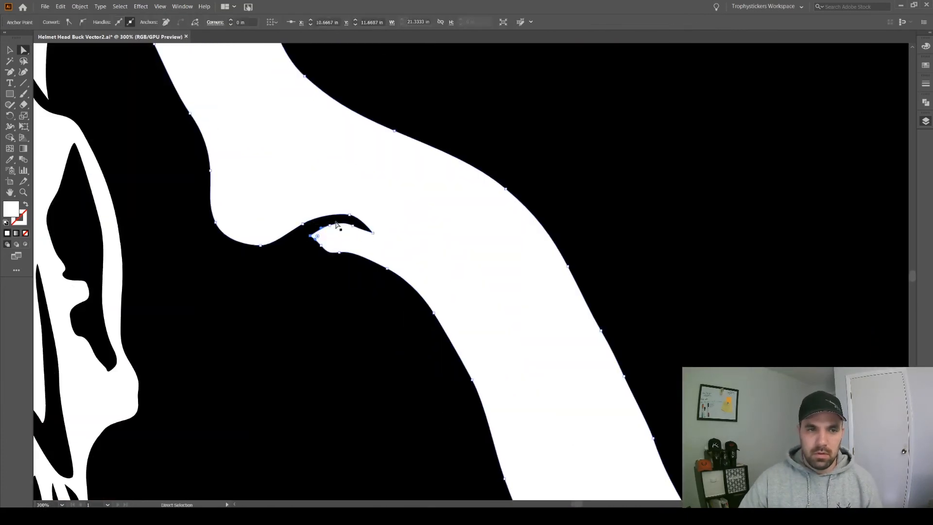
drag(338, 227, 335, 231)
scroll(334, 248, down, 6)
scroll(181, 282, up, 5)
drag(312, 276, 317, 277)
click(413, 291)
scroll(421, 329, down, 5)
scroll(537, 267, up, 1)
scroll(537, 266, right, 1)
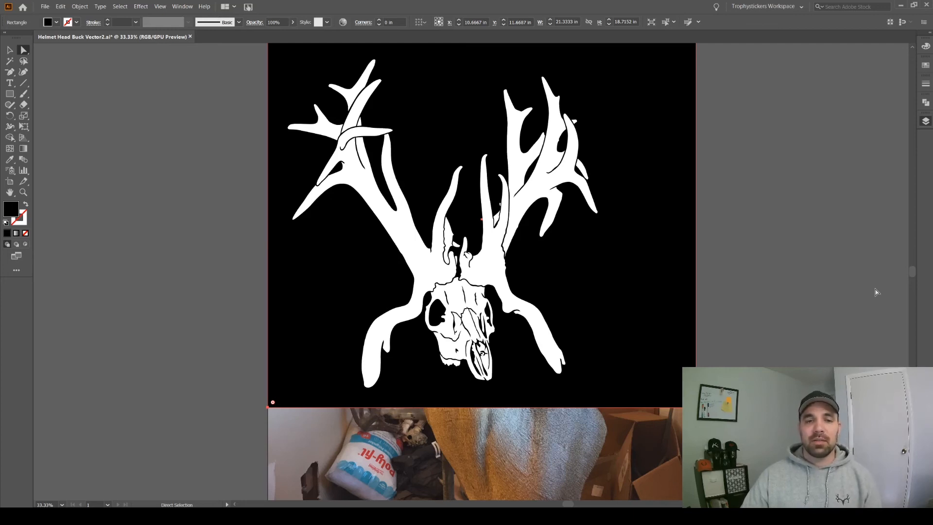
Add a text object on the black area right of the skull in white Safety font at 72 pt.
click(12, 85)
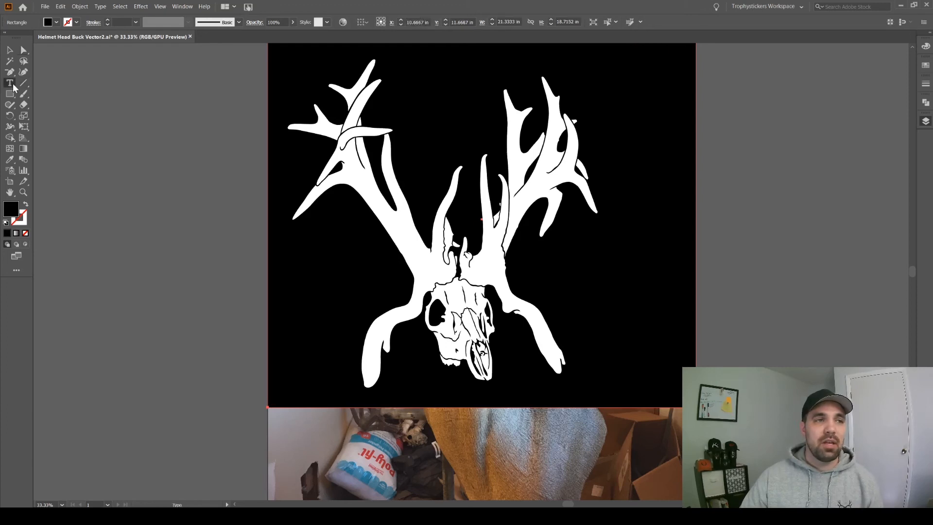
click(566, 273)
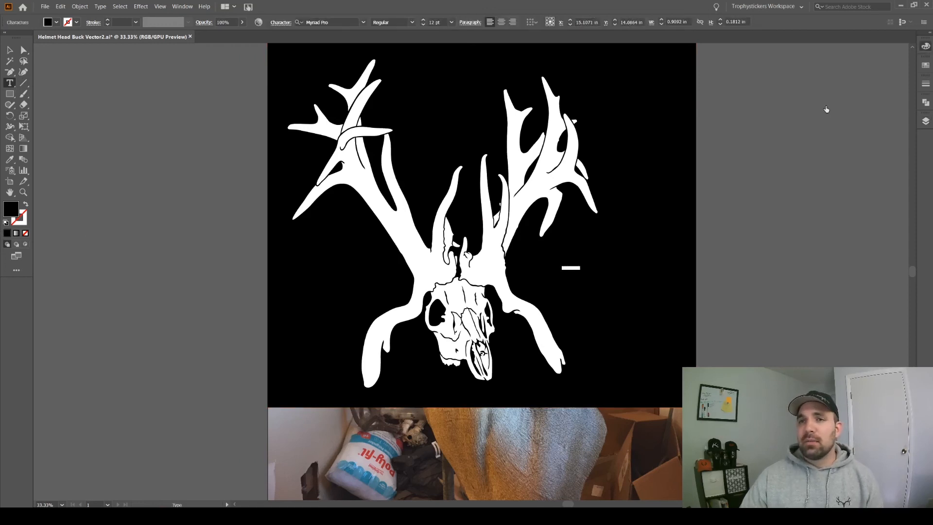
click(320, 22)
text(safety)
key(Return)
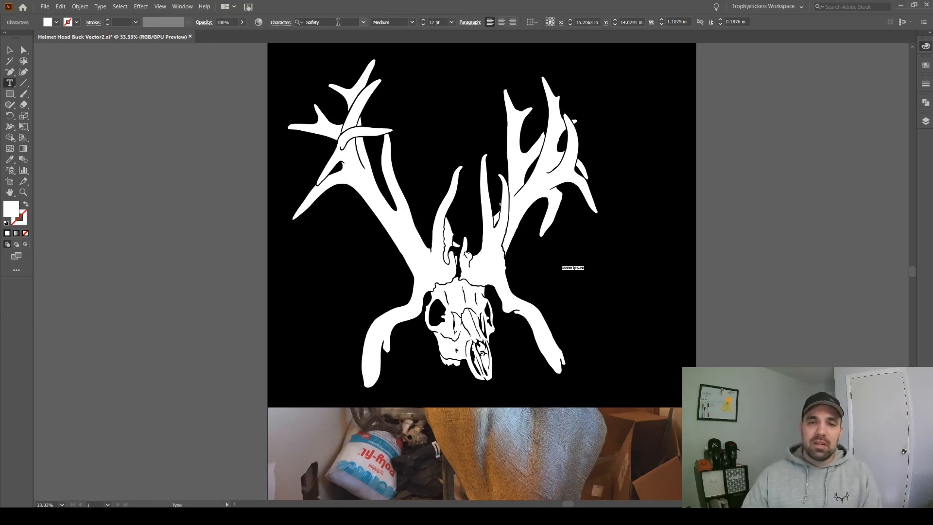
click(451, 22)
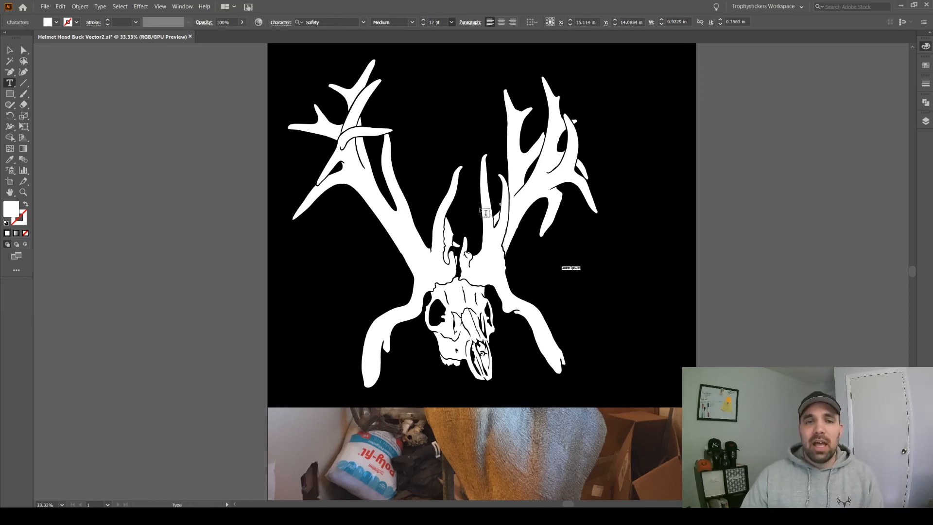
click(464, 188)
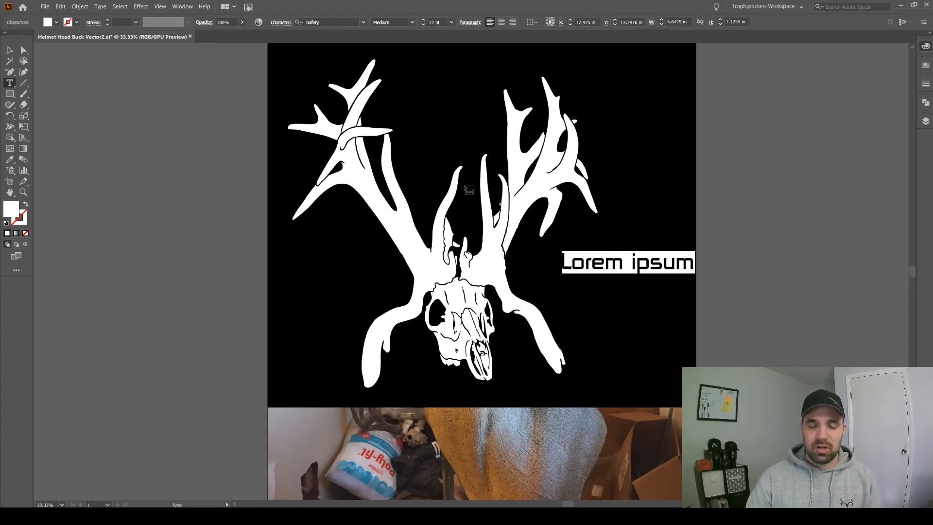
Enter the caption on three lines: "Helmet Head", "Buck" and "2017 Kansas".
text(Helmet Head)
key(Return)
text(Buck)
key(Return)
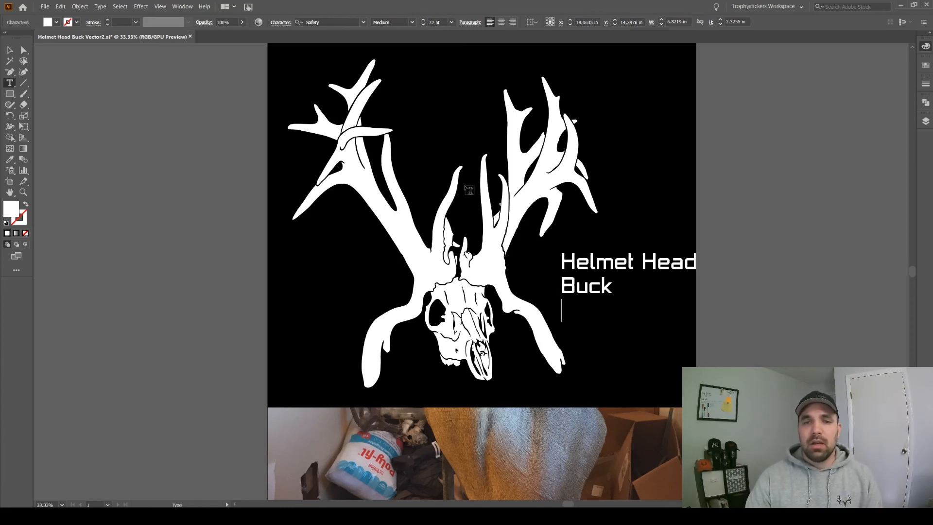
text(20)
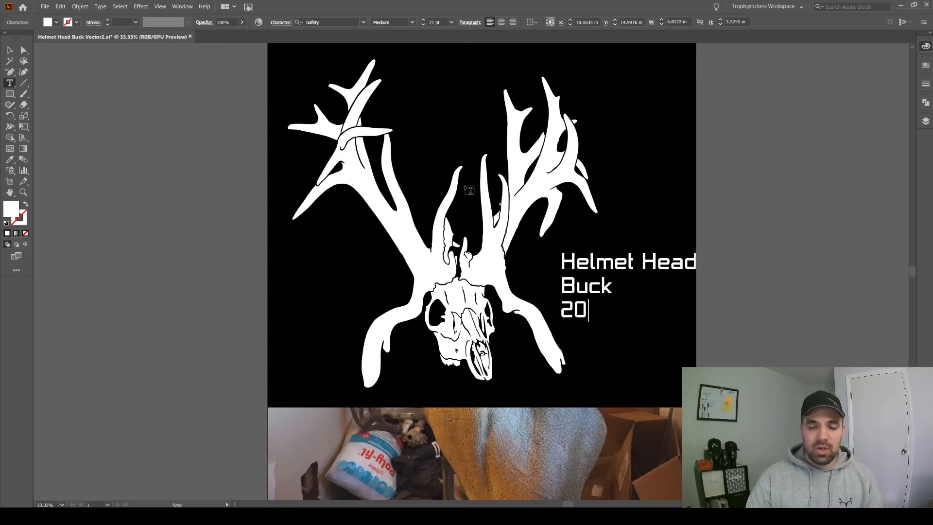
text(17 Kansas)
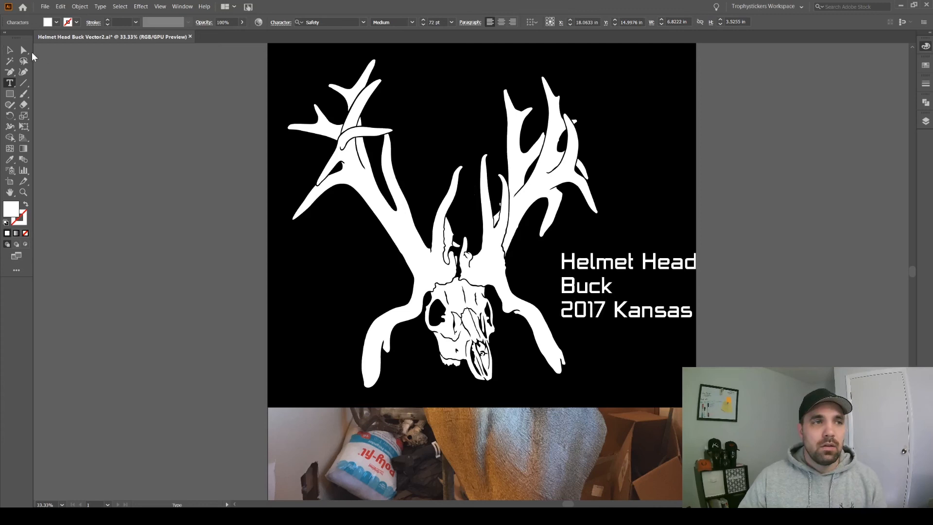
Center-align the caption and move it fully onto the black background beneath the right antler.
click(9, 50)
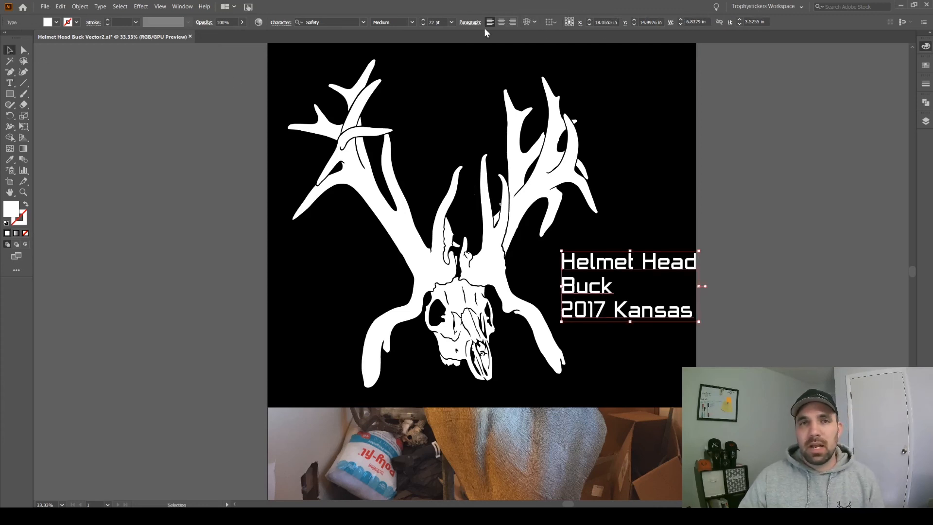
click(501, 22)
drag(603, 270, 649, 259)
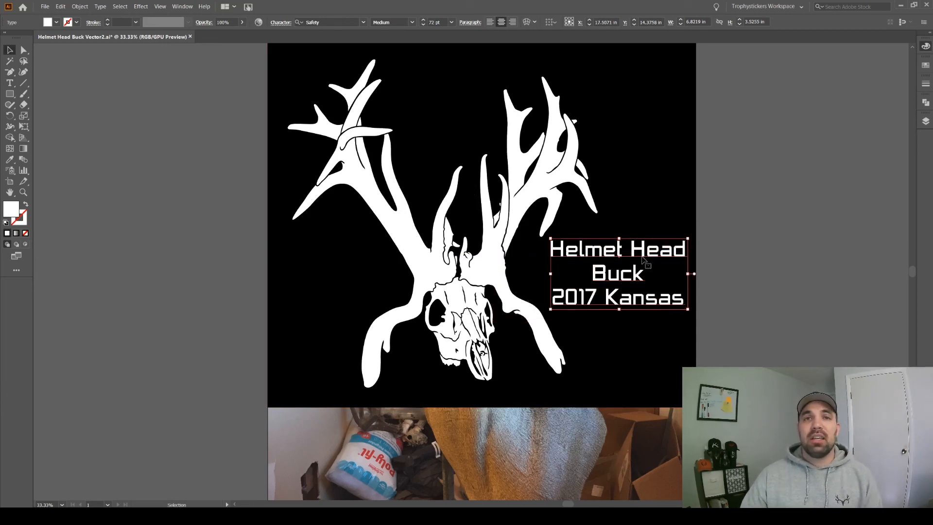
click(775, 213)
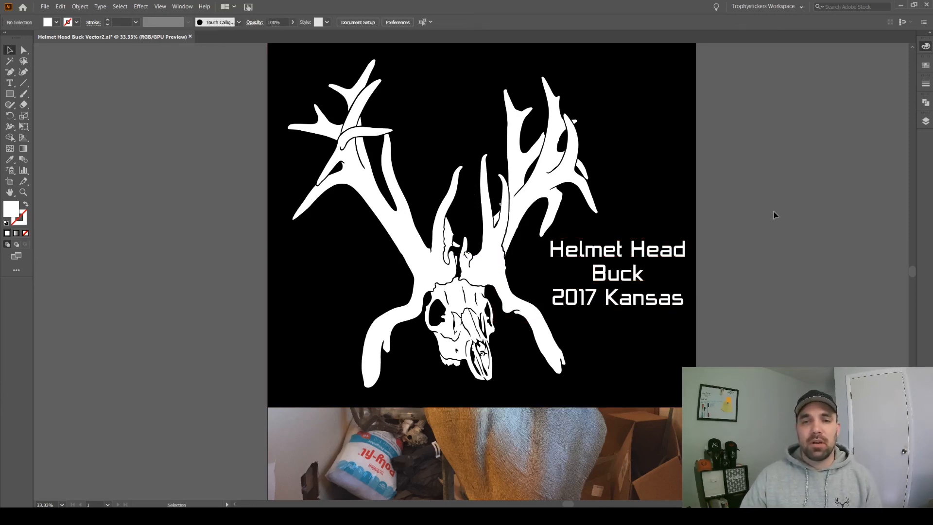
scroll(775, 223, up, 2)
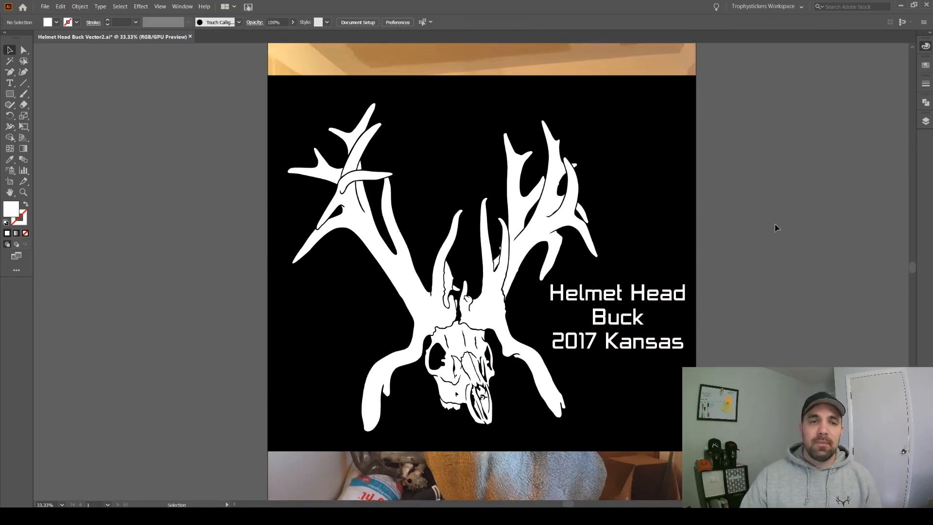